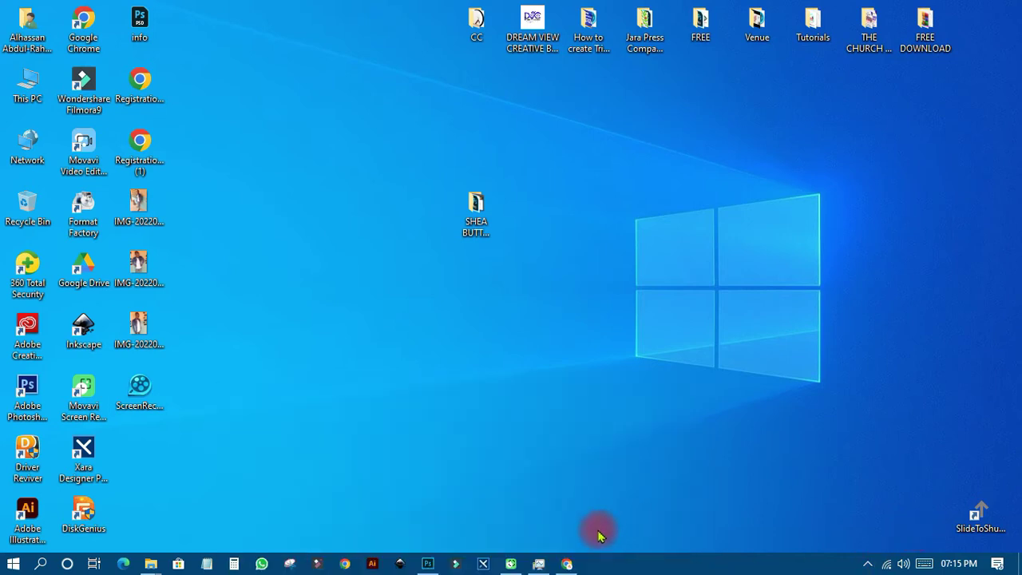
# Bring the Google Chrome window to the front from the taskbar
pyautogui.click(566, 563)
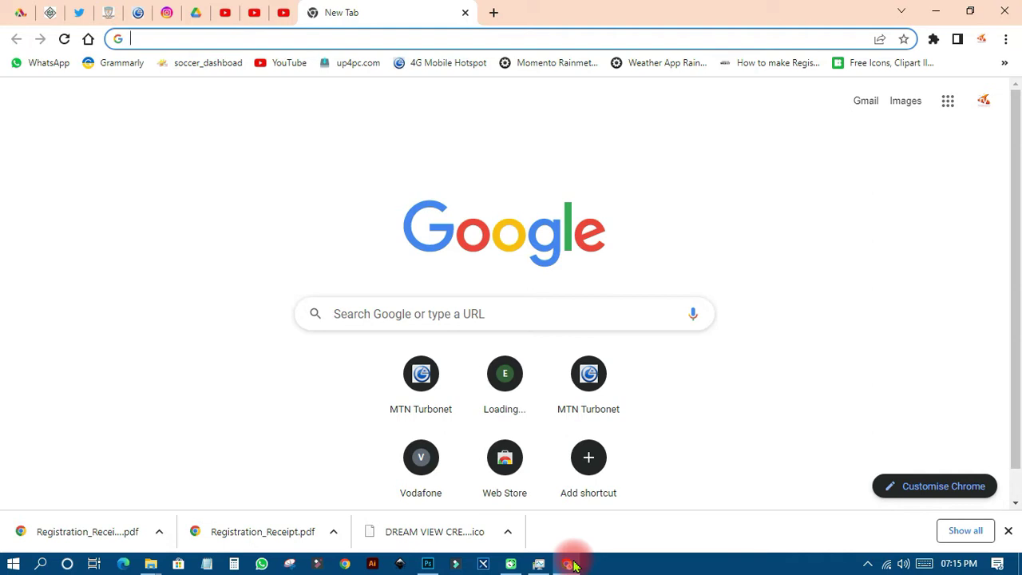
# Search for YEA and open the Youth Employment Agency, Ghana site at yea.gov.gh
pyautogui.press('y')
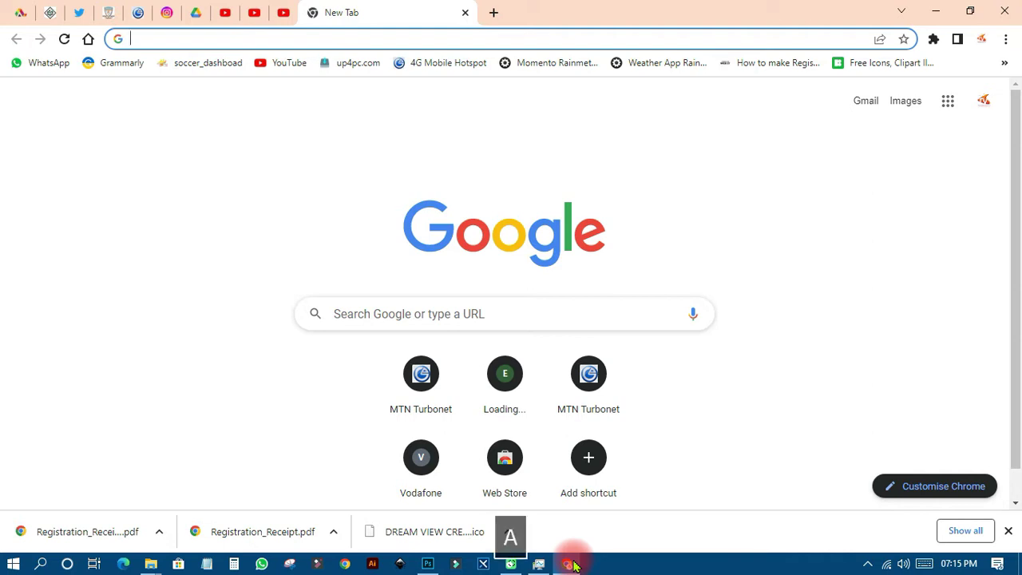
pyautogui.write('YEA')
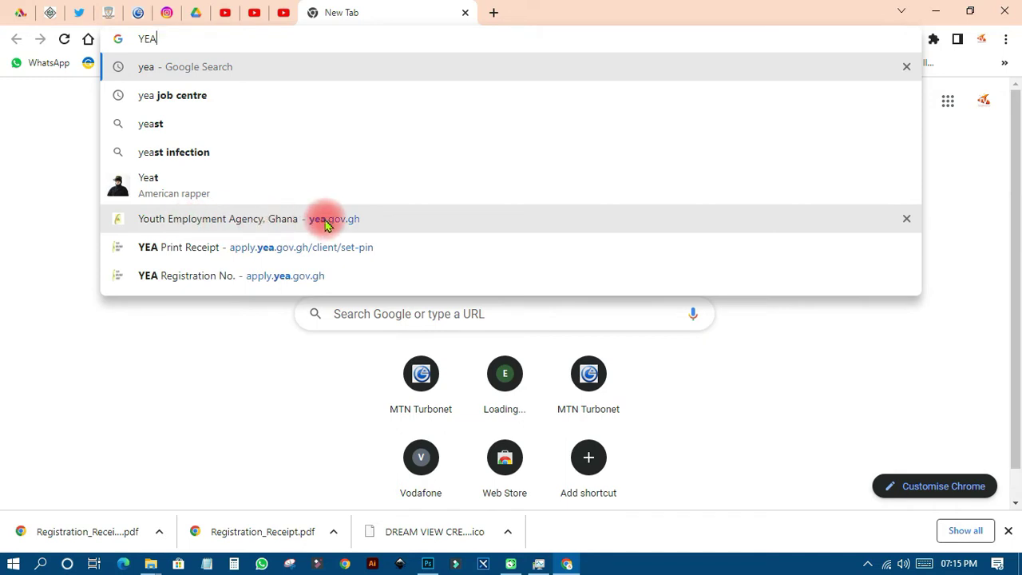
pyautogui.click(343, 225)
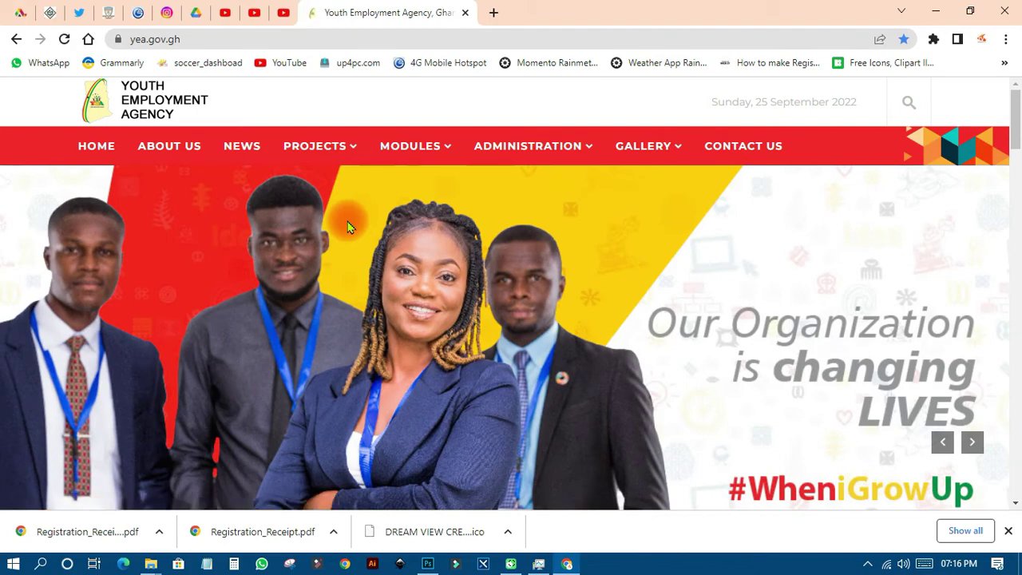
# Enlarge the CPA and CHW application poster on the homepage, then close it
pyautogui.scroll(-6, 503, 231)
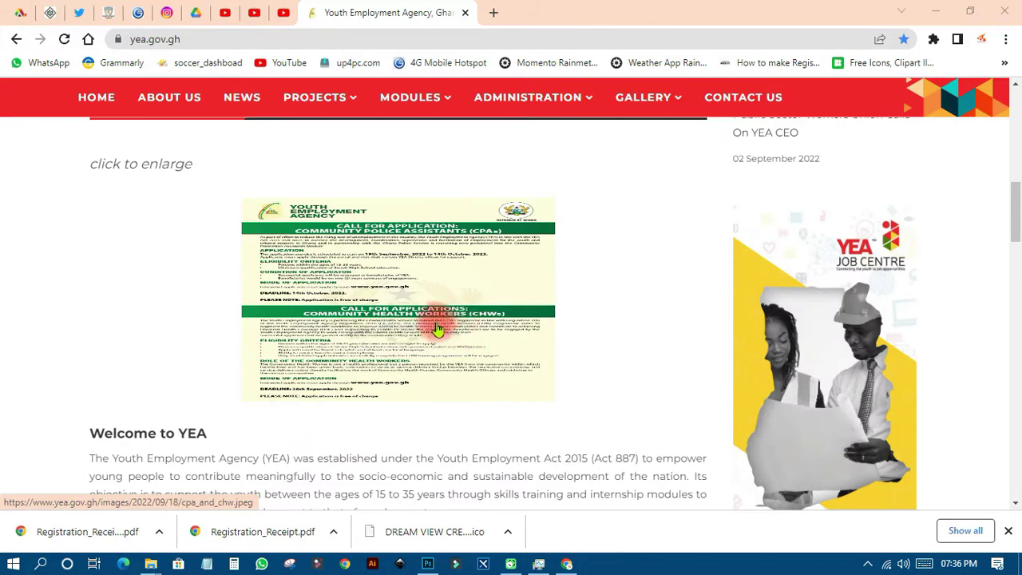
pyautogui.scroll(2, 333, 342)
pyautogui.scroll(-2, 342, 274)
pyautogui.click(345, 272)
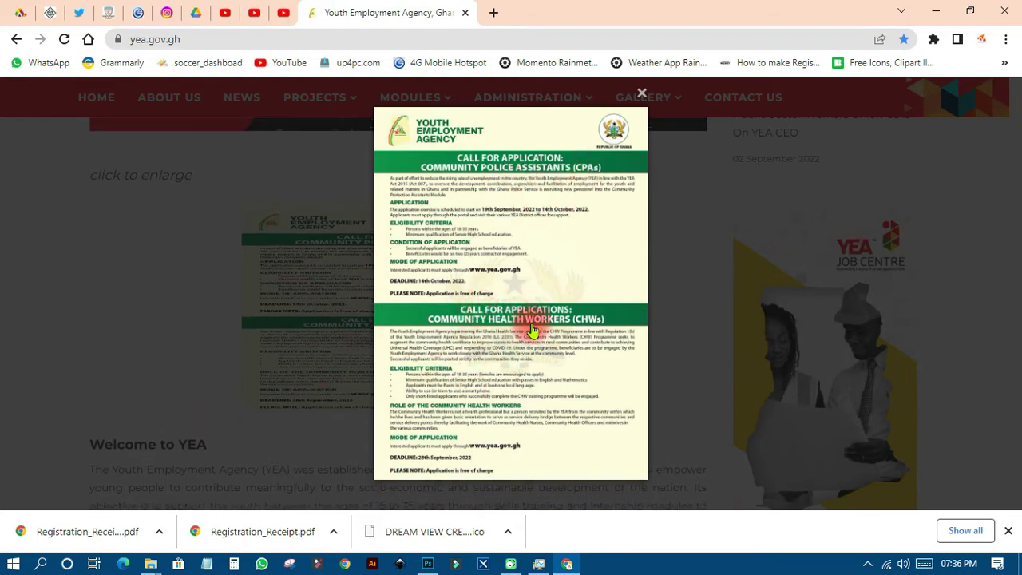
pyautogui.click(642, 94)
# Browse the rest of the homepage and return to the top to reveal the MODULES menu
pyautogui.scroll(-2, 335, 327)
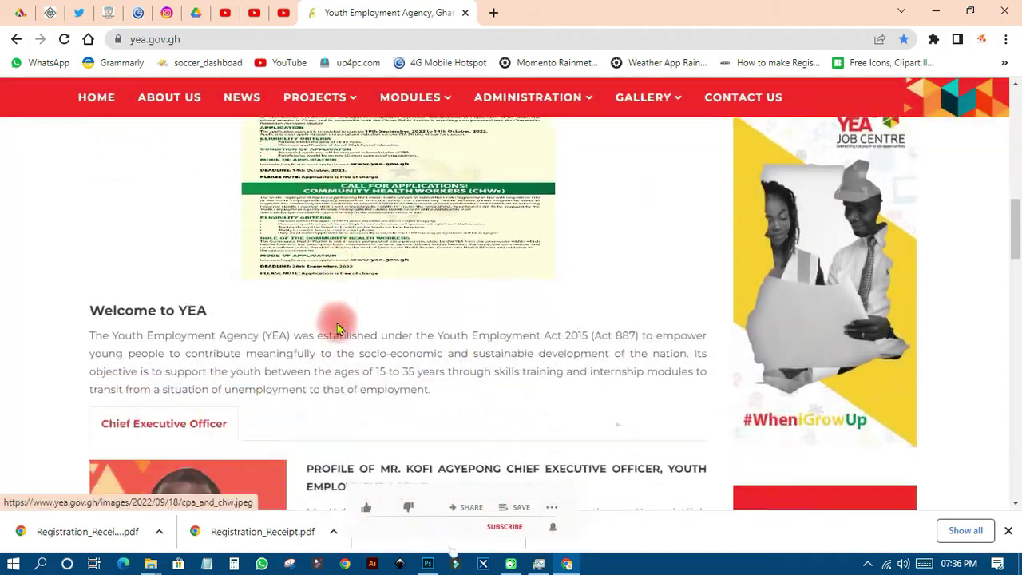
pyautogui.scroll(-8, 424, 285)
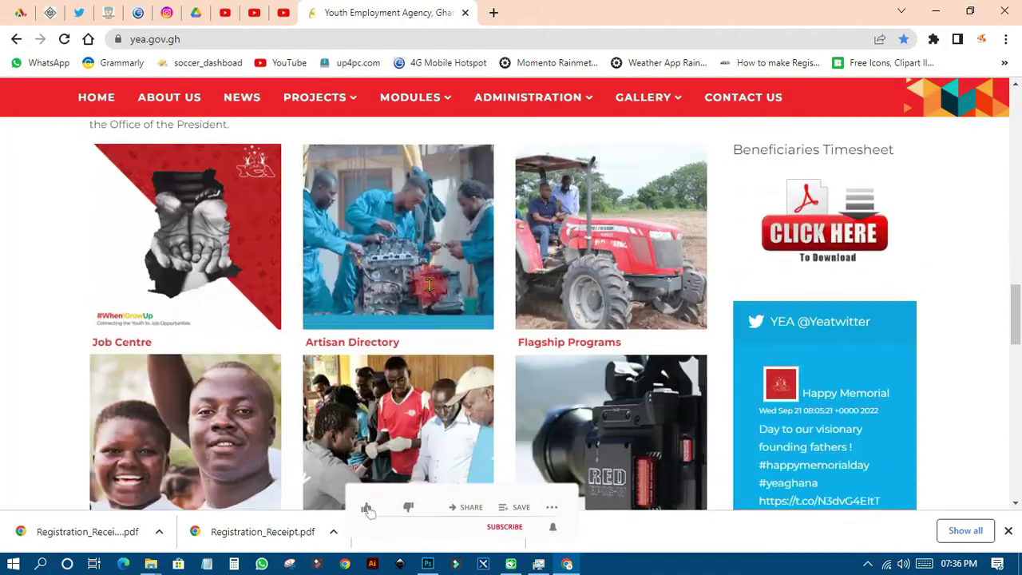
pyautogui.scroll(-15, 429, 285)
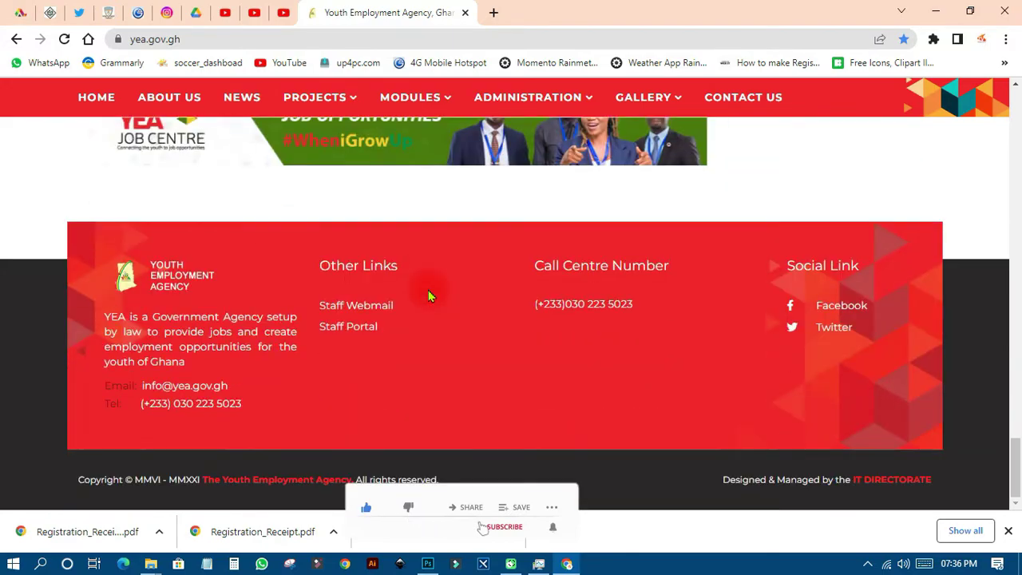
pyautogui.scroll(20, 427, 297)
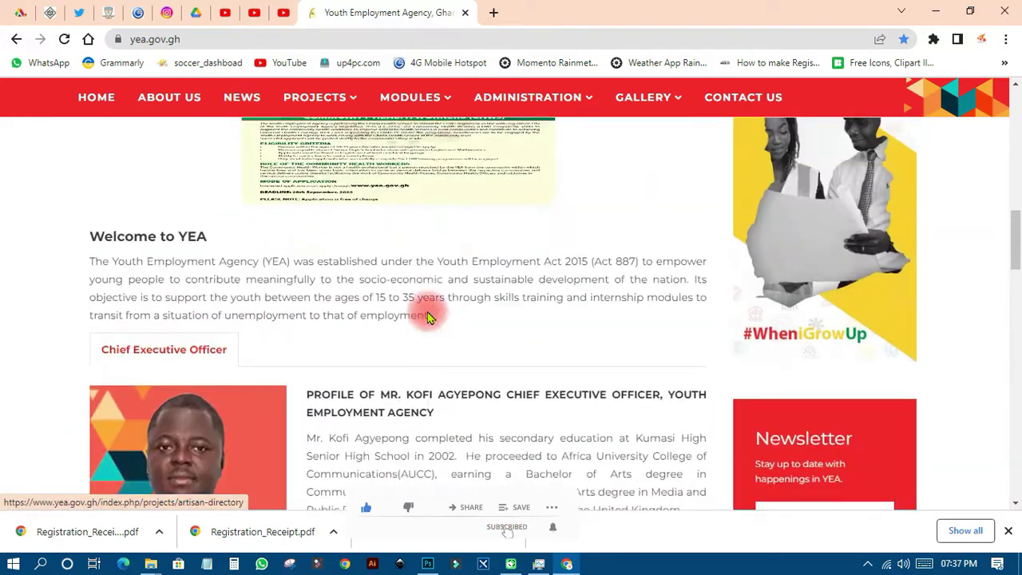
pyautogui.scroll(4, 427, 318)
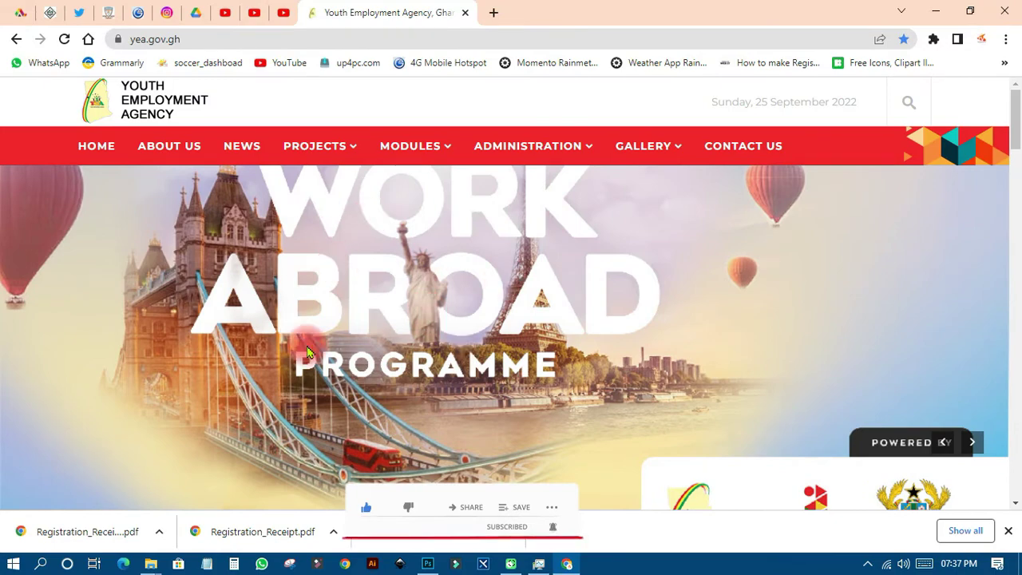
pyautogui.scroll(-6, 358, 346)
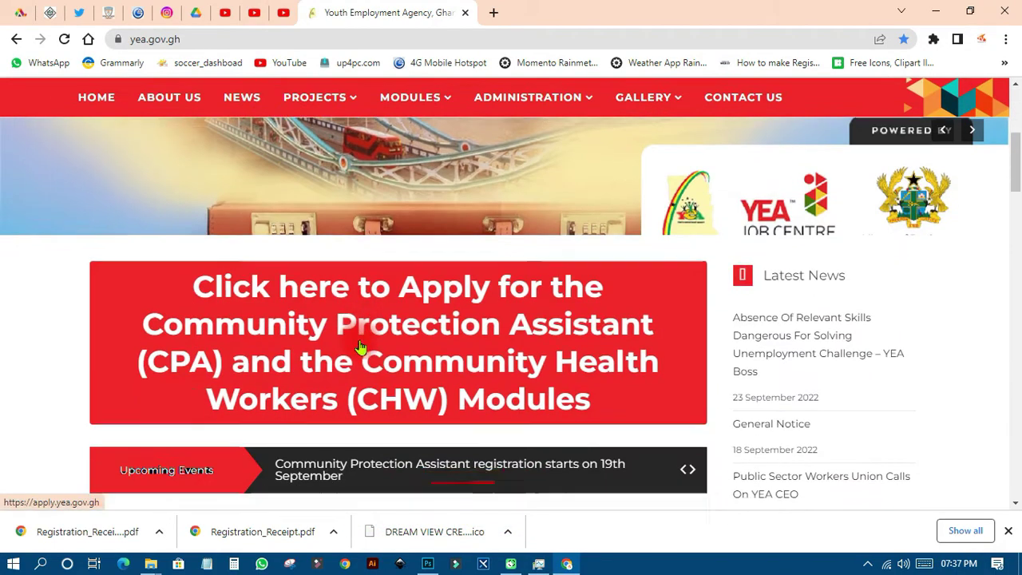
pyautogui.scroll(5, 358, 347)
pyautogui.scroll(1, 358, 346)
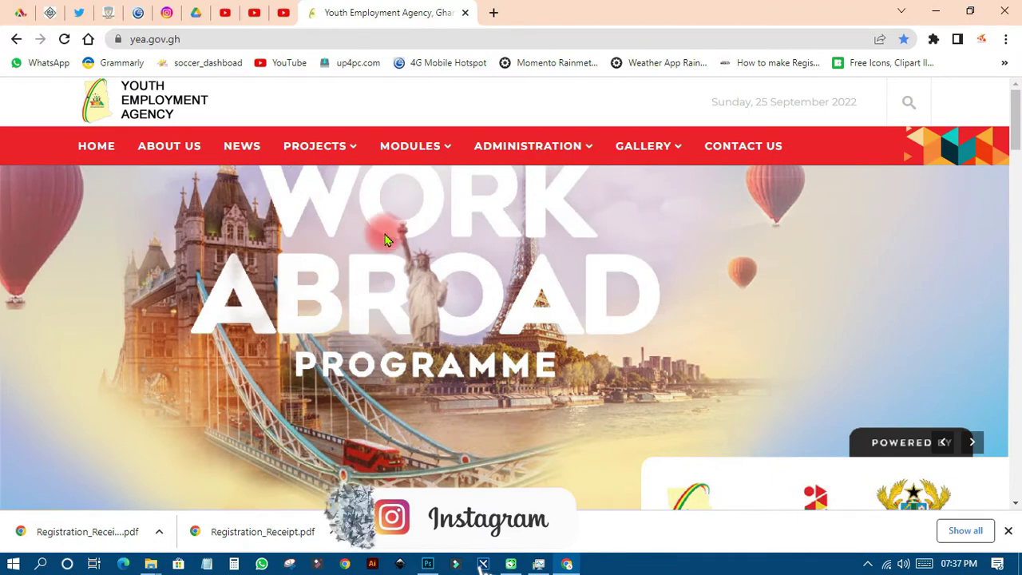
pyautogui.moveTo(423, 145)
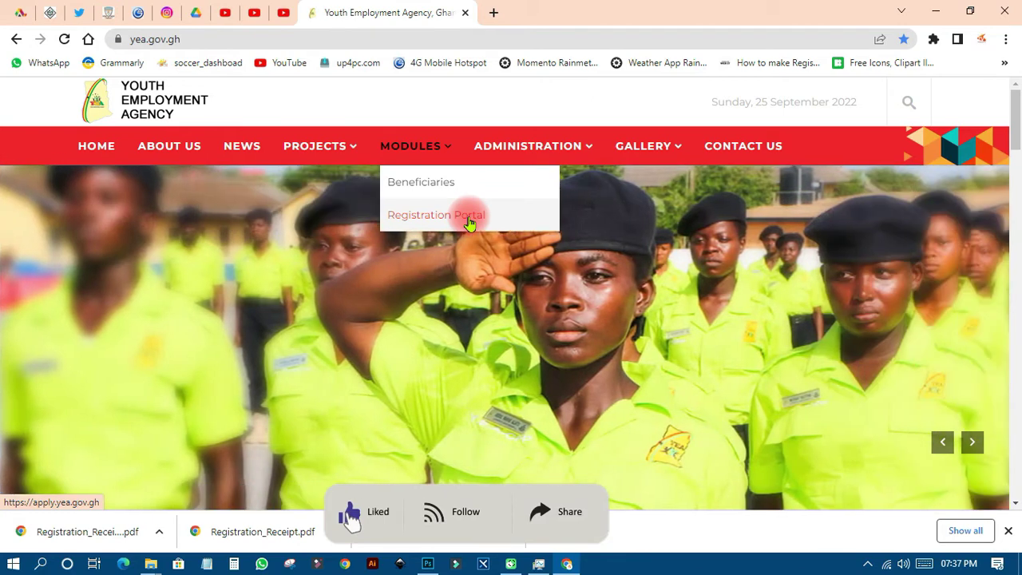
# Go to the Registration Portal under MODULES and start a new REGISTRATION
pyautogui.click(435, 217)
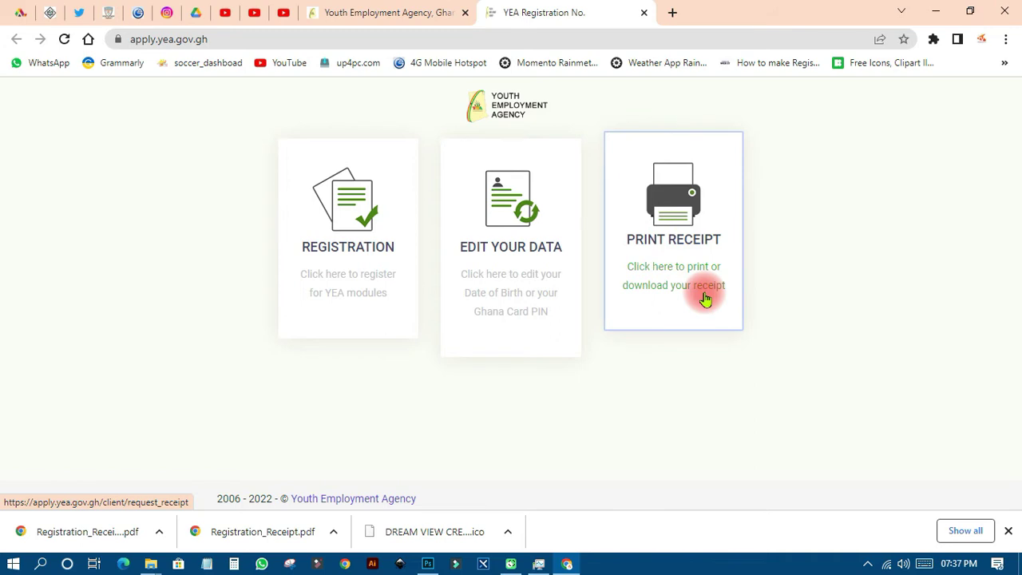
pyautogui.click(345, 223)
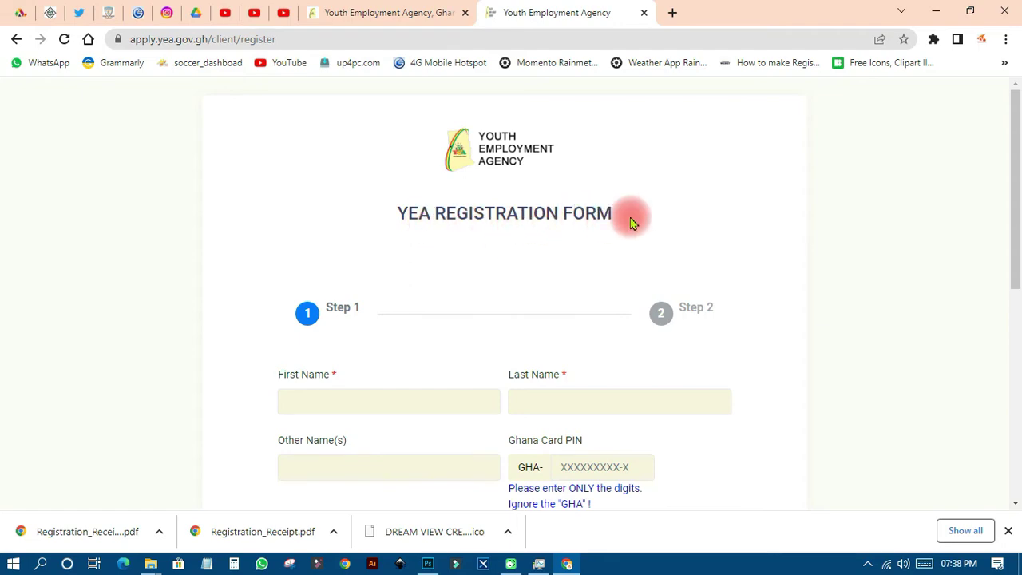
# Enter the applicant's first name and last name on the Step 1 form
pyautogui.scroll(-6, 486, 357)
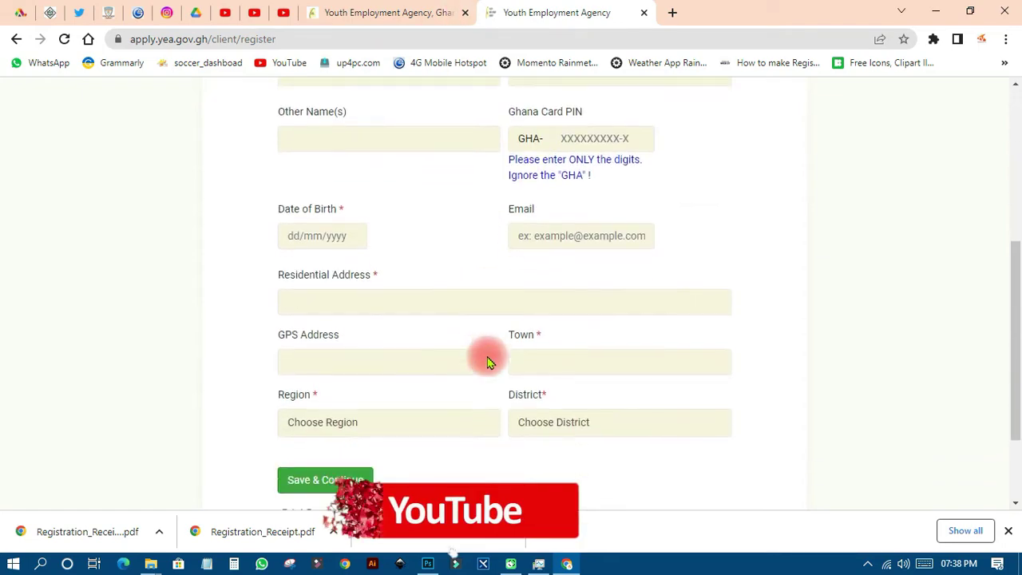
pyautogui.scroll(6, 470, 316)
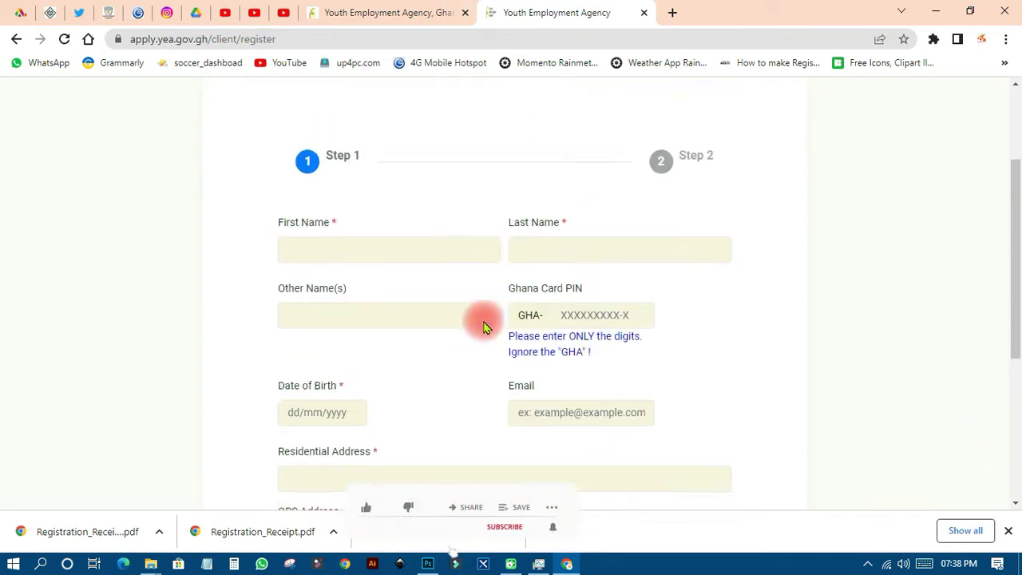
pyautogui.scroll(-1, 485, 321)
pyautogui.click(334, 323)
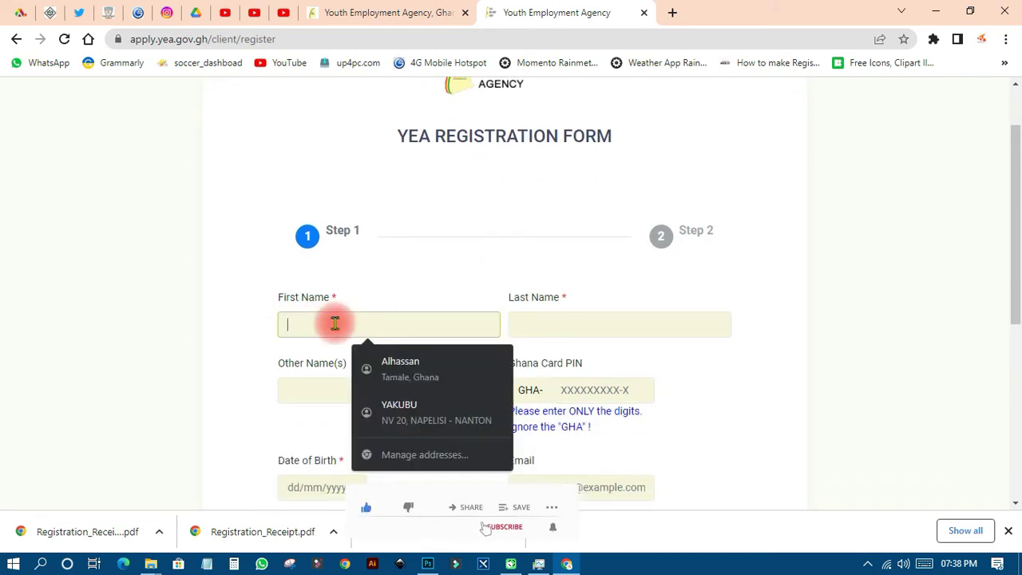
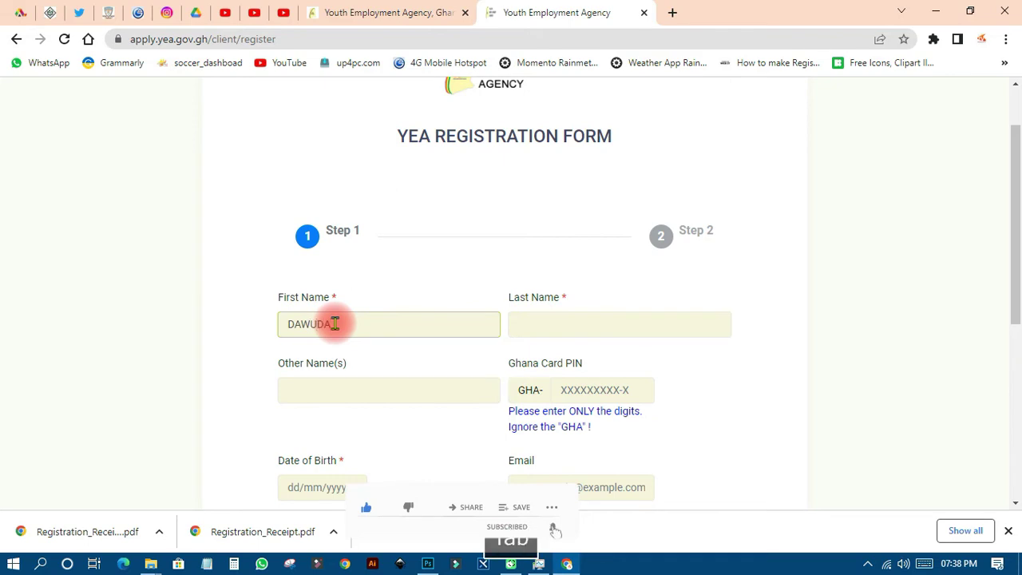
pyautogui.press('Tab')
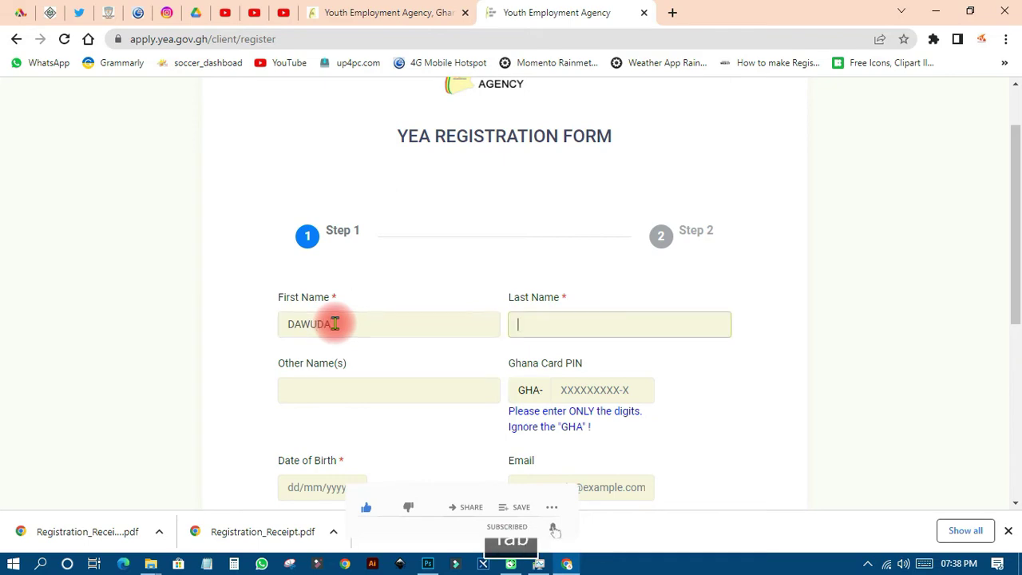
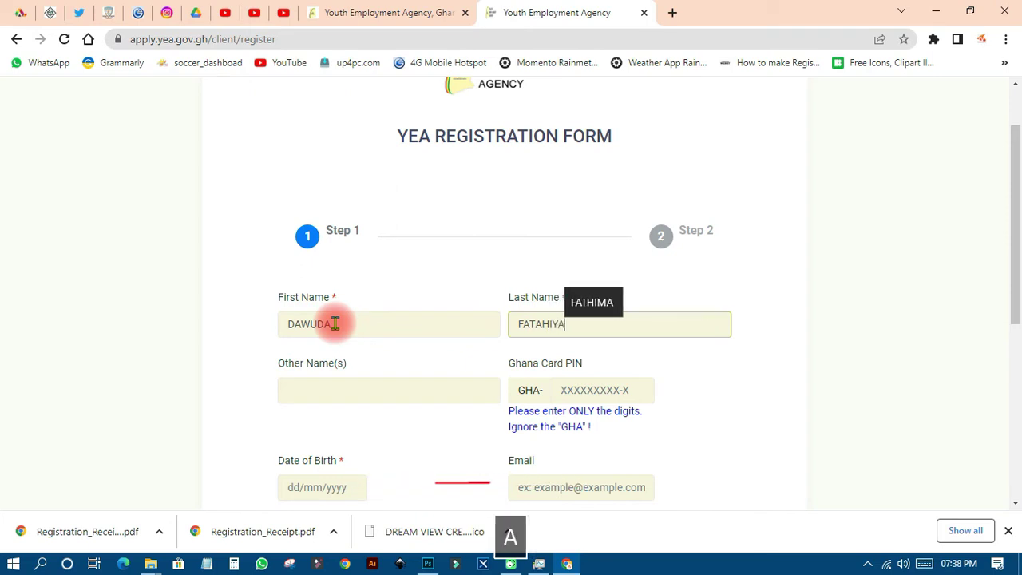
pyautogui.click(355, 391)
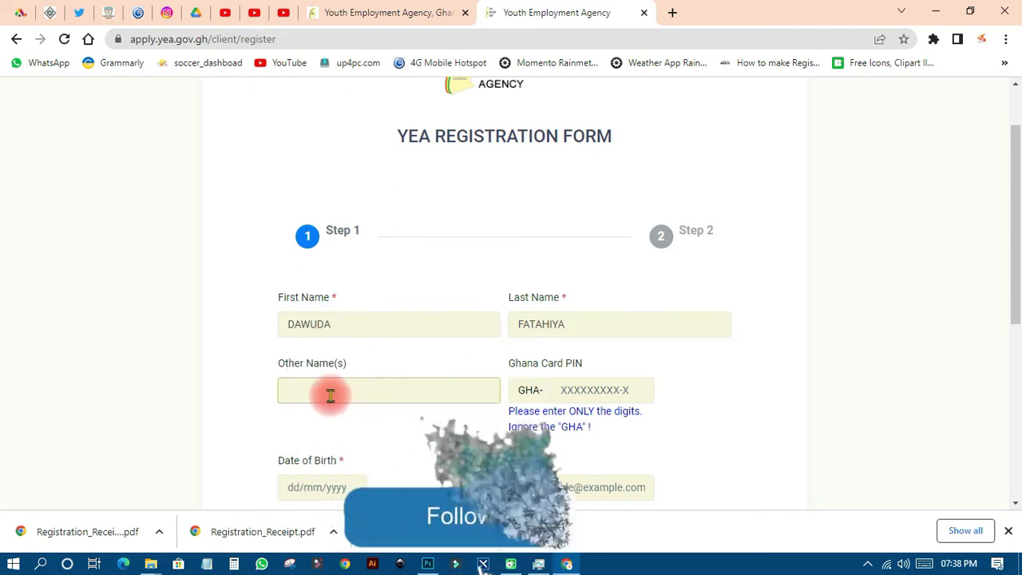
# Move to the Ghana Card PIN field and highlight the note about ignoring GHA
pyautogui.scroll(-1, 328, 392)
pyautogui.click(603, 314)
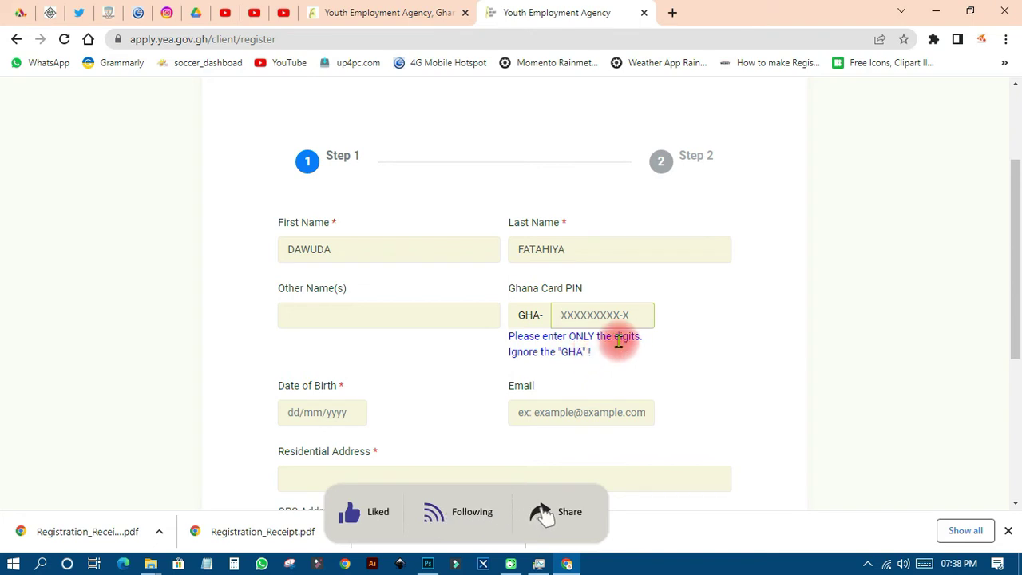
pyautogui.scroll(-1, 617, 343)
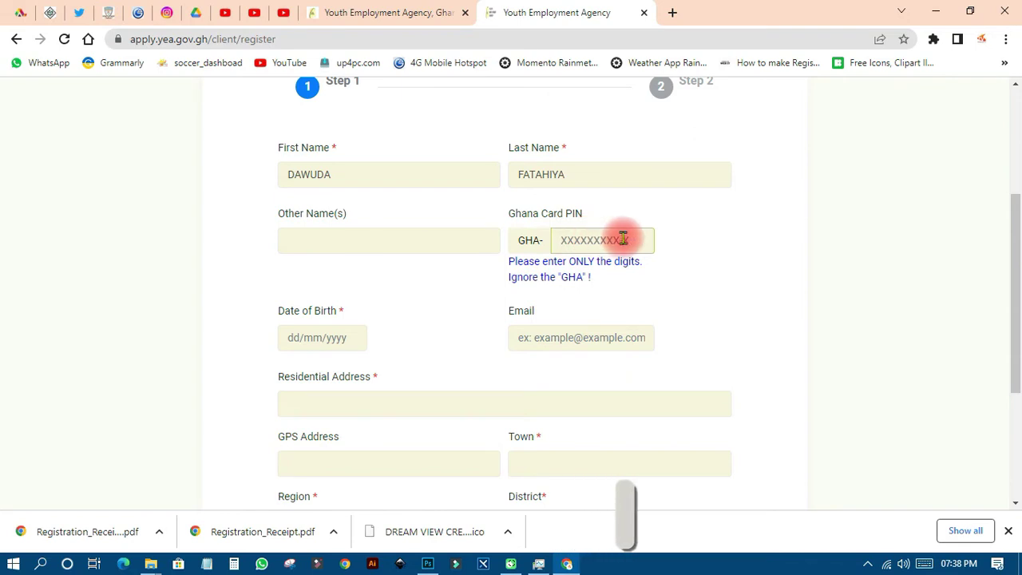
pyautogui.moveTo(592, 277); pyautogui.dragTo(559, 277)
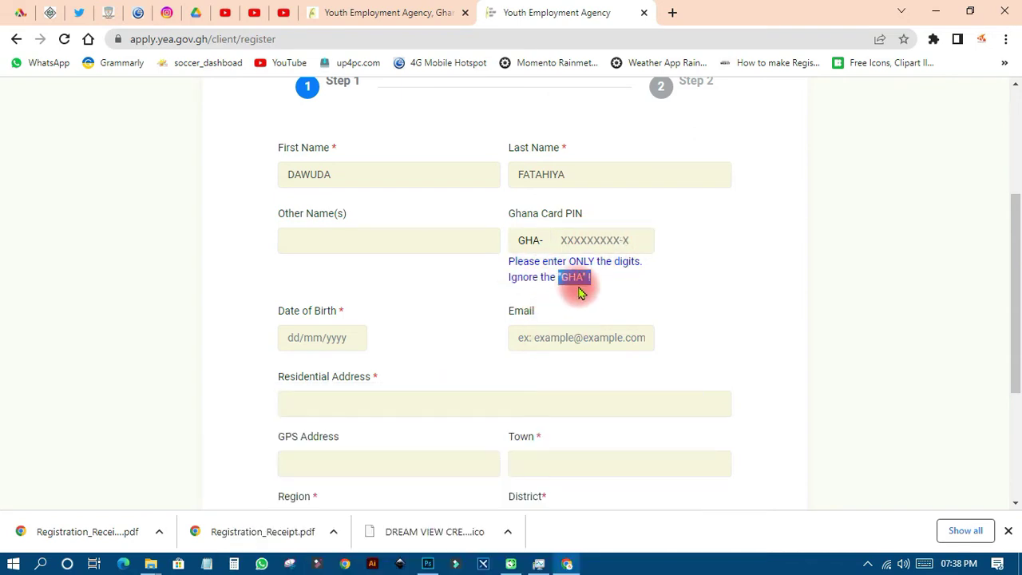
pyautogui.scroll(-2, 324, 326)
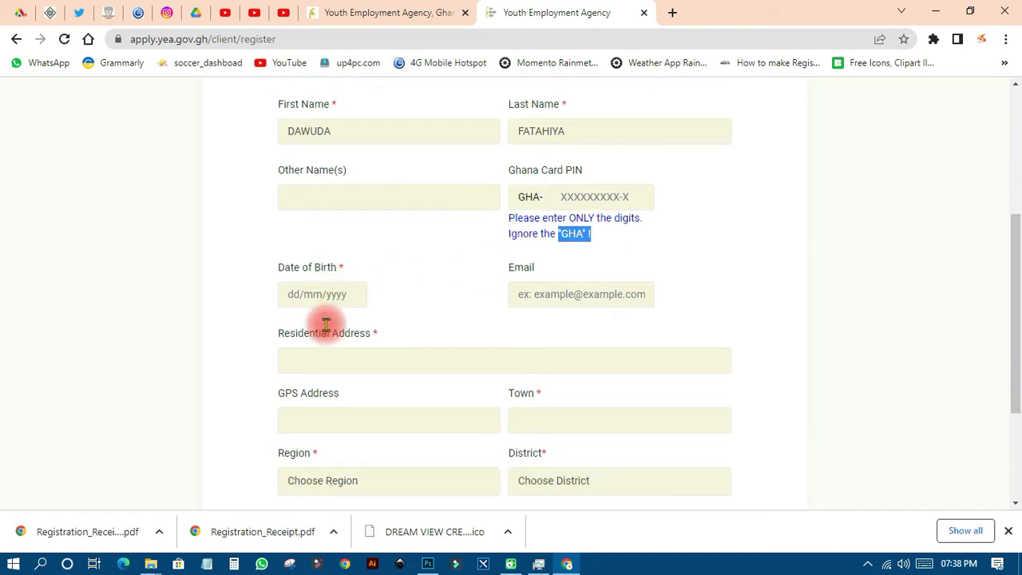
# Enter 10/09/2000 as the Date of Birth, then move to the Email field
pyautogui.click(300, 190)
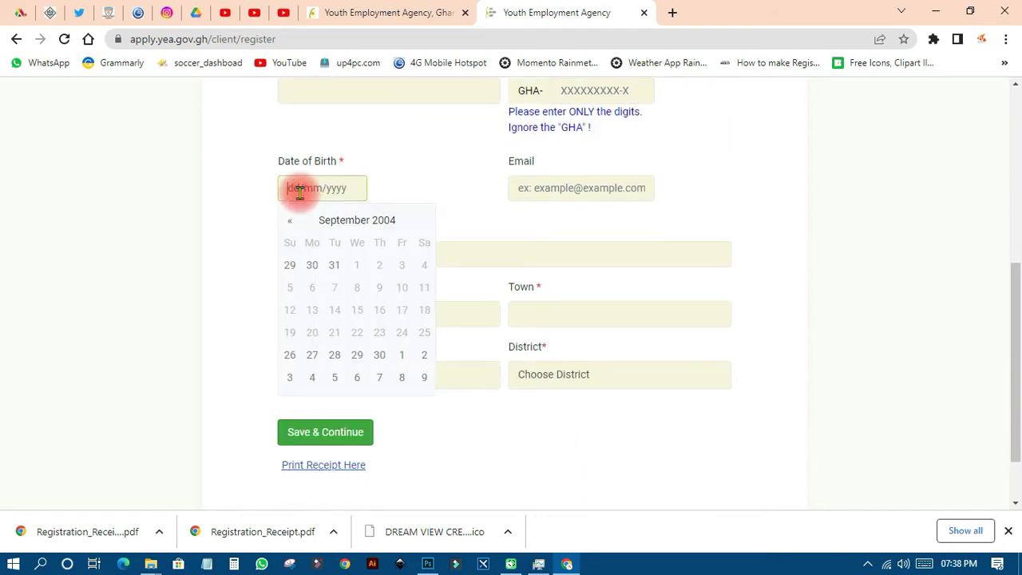
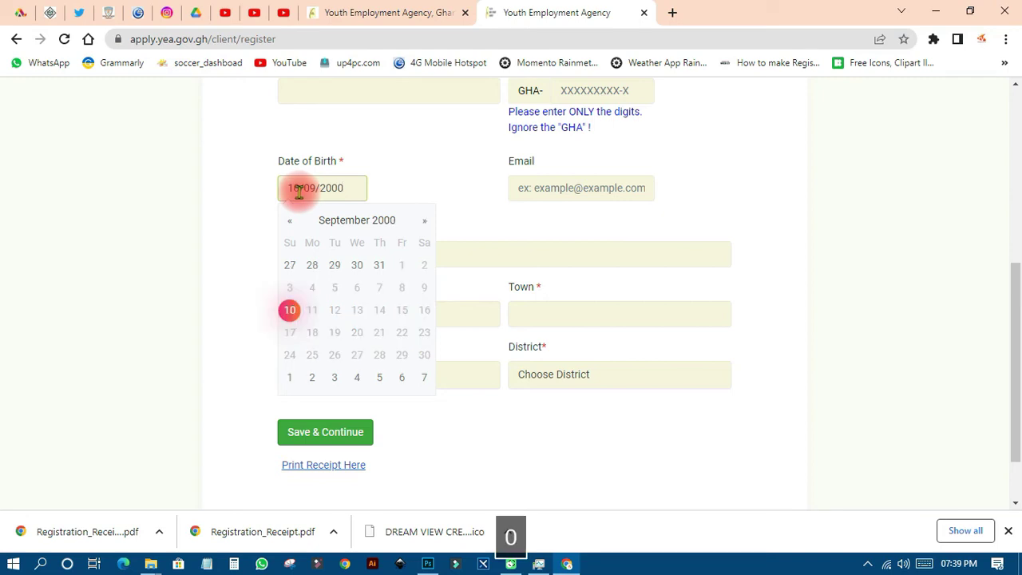
pyautogui.click(411, 178)
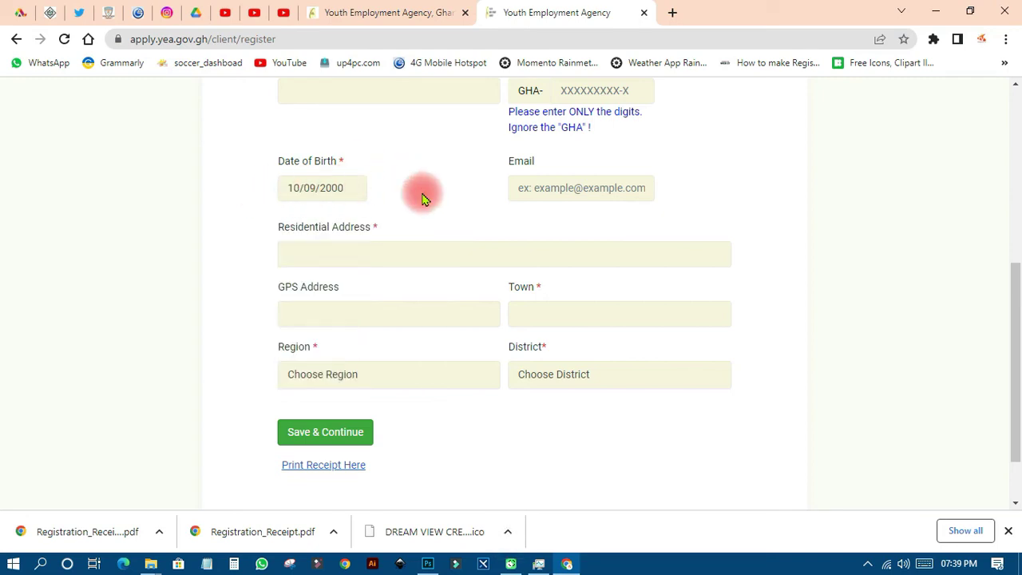
pyautogui.click(534, 188)
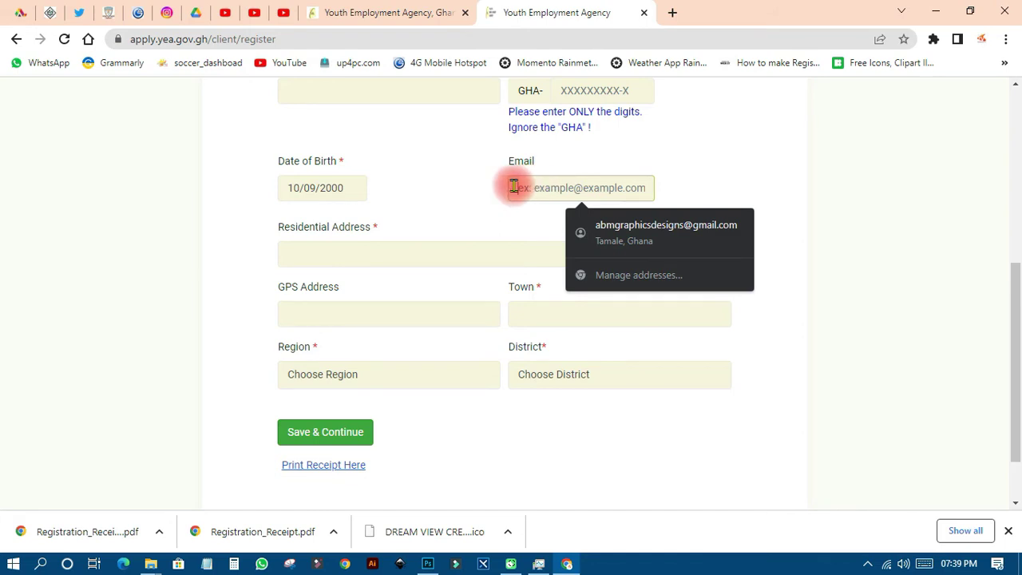
# Enter the applicant's residential address and town
pyautogui.scroll(-2, 434, 194)
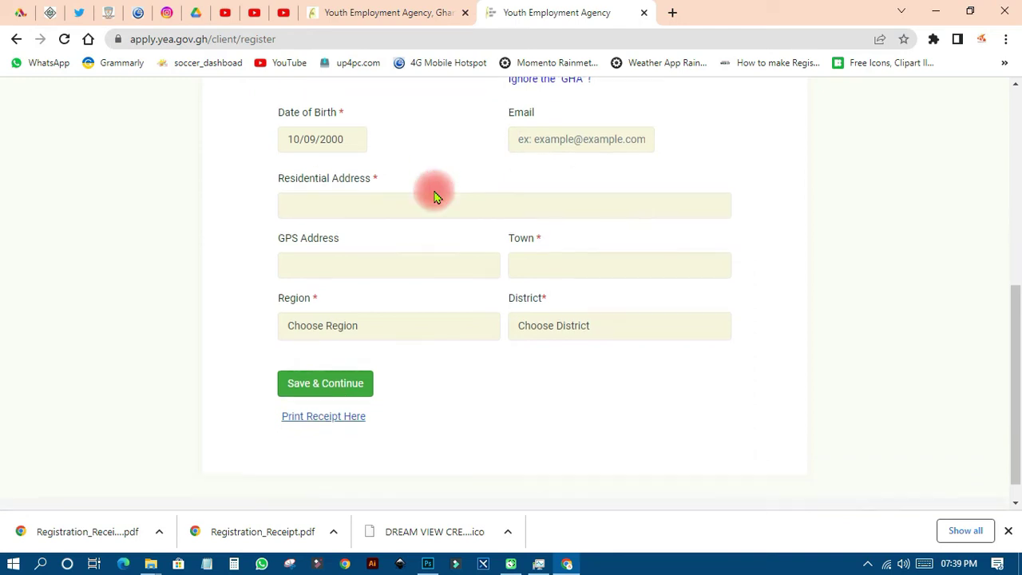
pyautogui.click(329, 176)
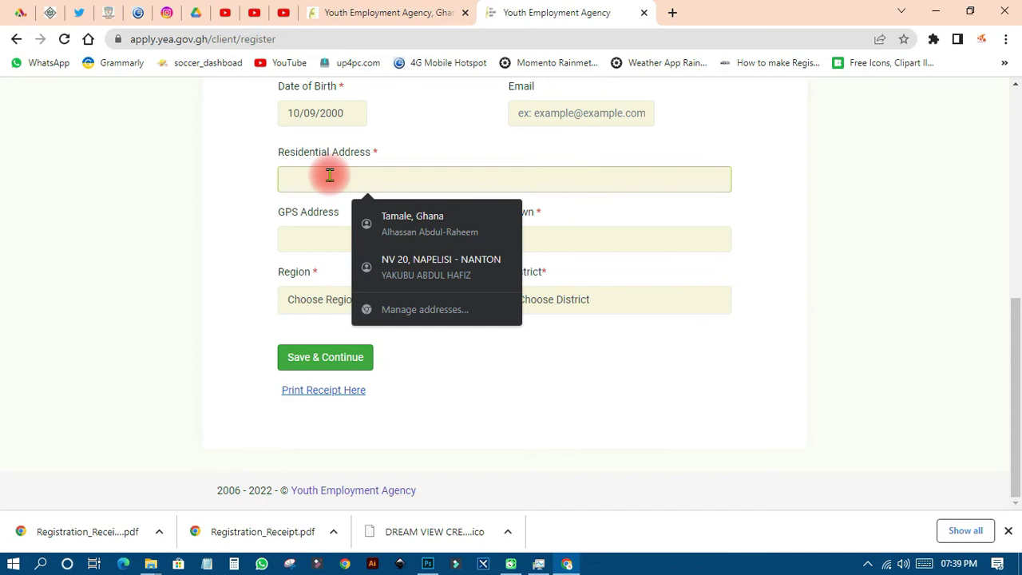
pyautogui.write('JV ')
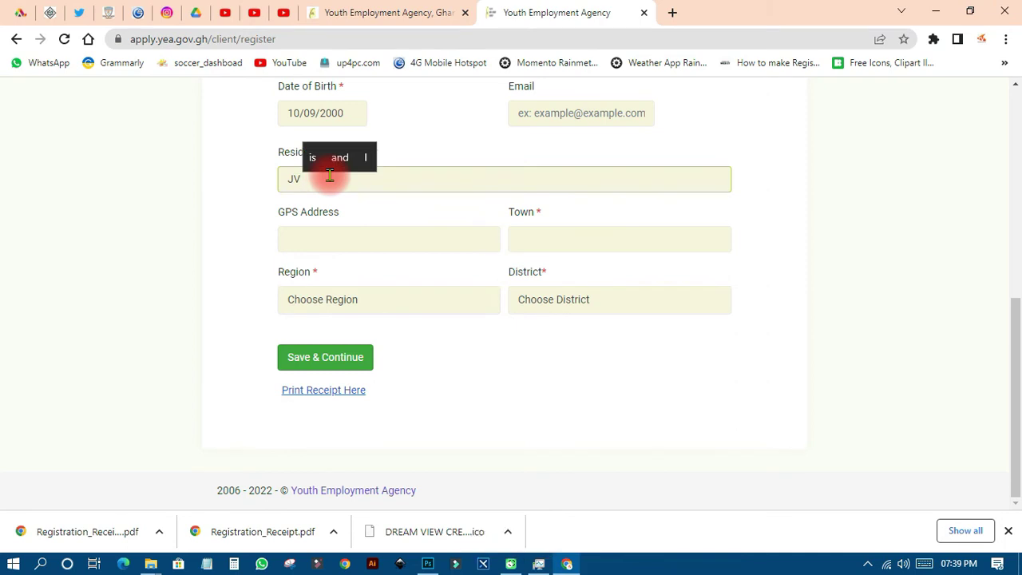
pyautogui.write('90,')
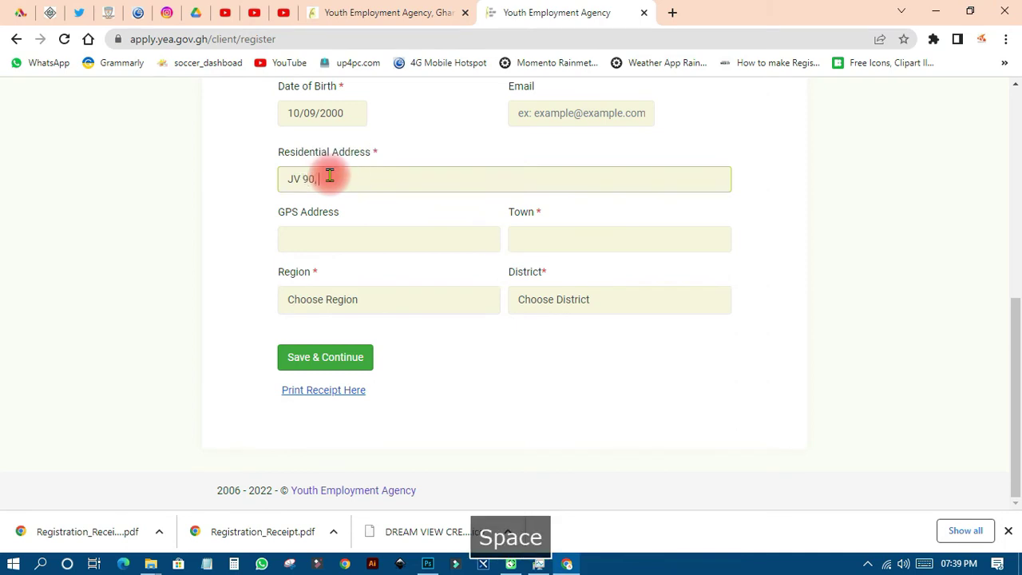
pyautogui.press('BackSpace')
pyautogui.press('BackSpace')
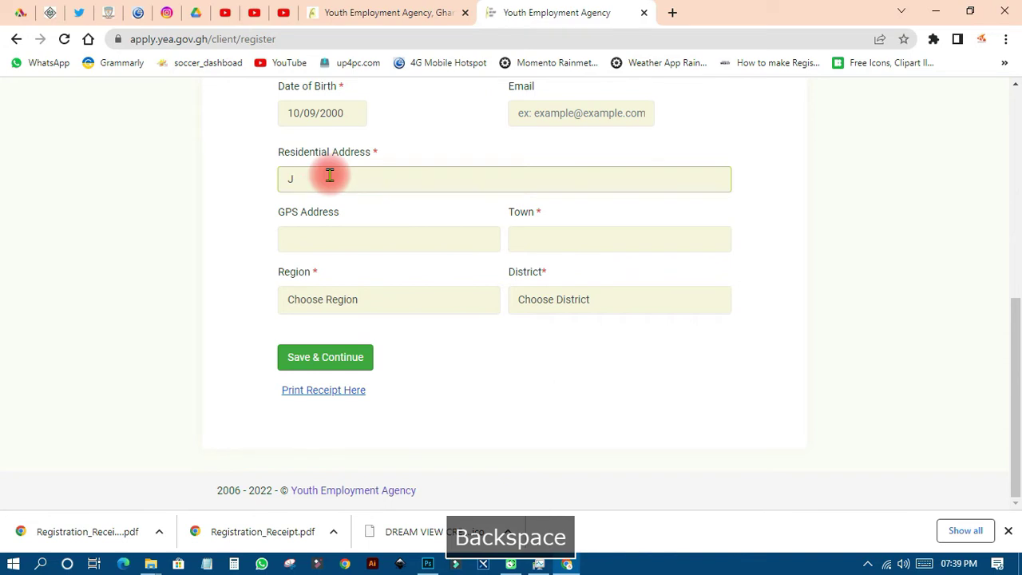
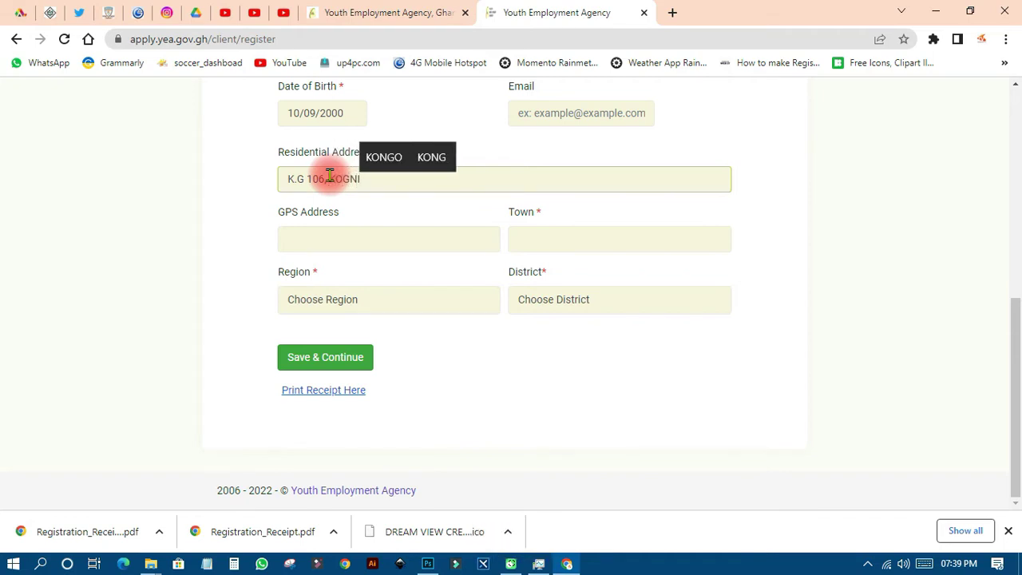
pyautogui.scroll(1, 328, 175)
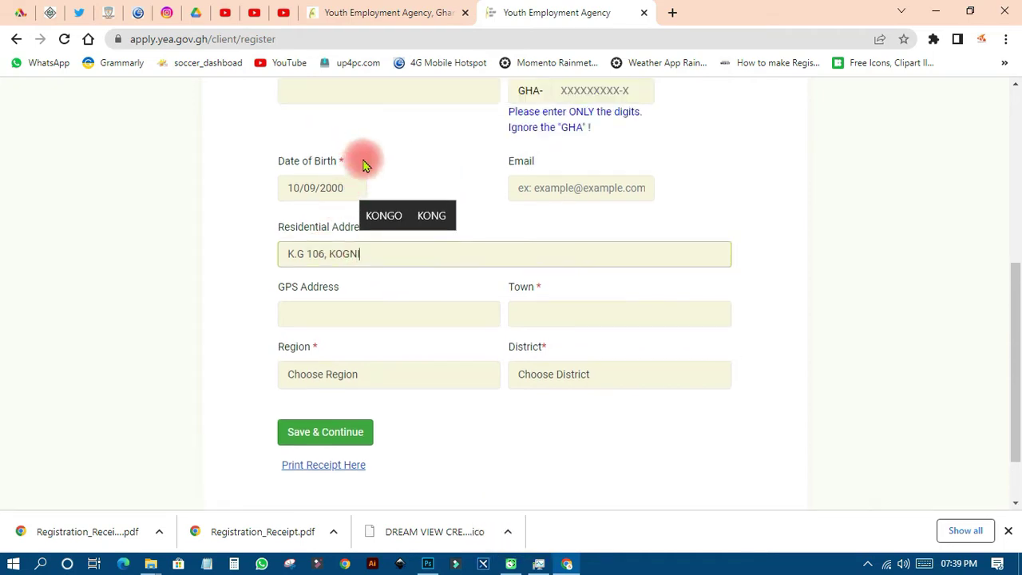
pyautogui.scroll(-1, 352, 250)
pyautogui.click(331, 239)
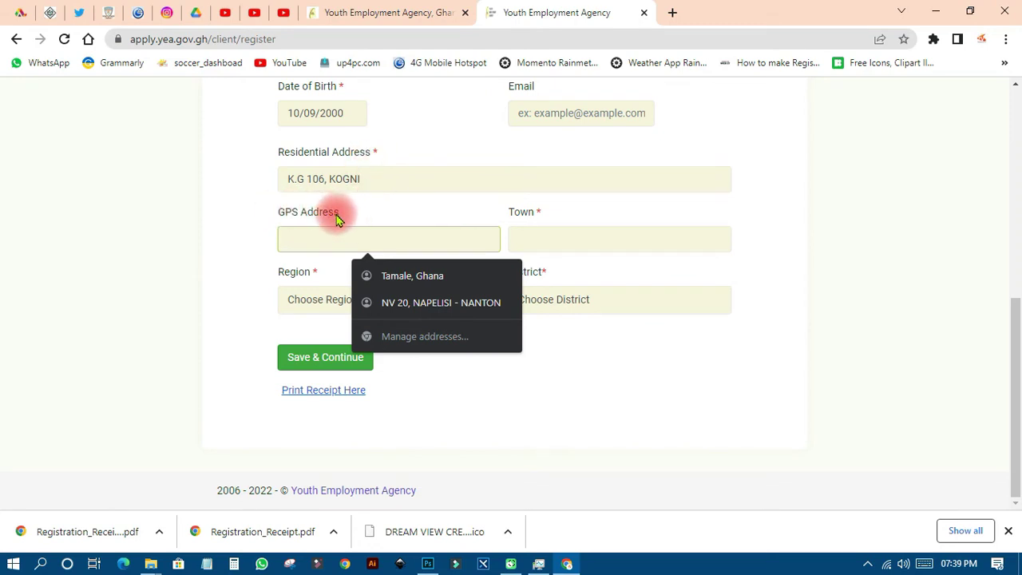
pyautogui.click(549, 243)
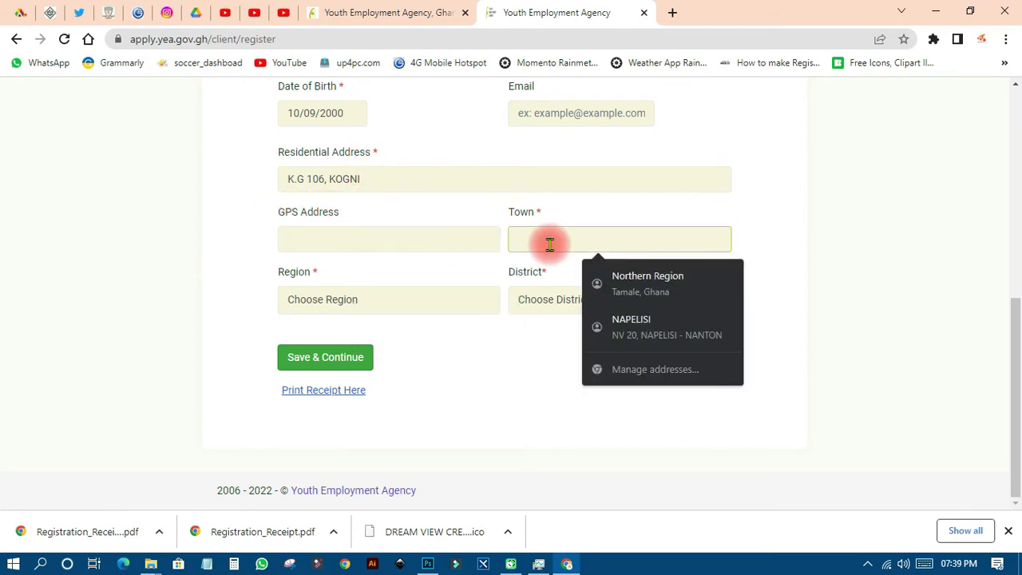
pyautogui.write('TA')
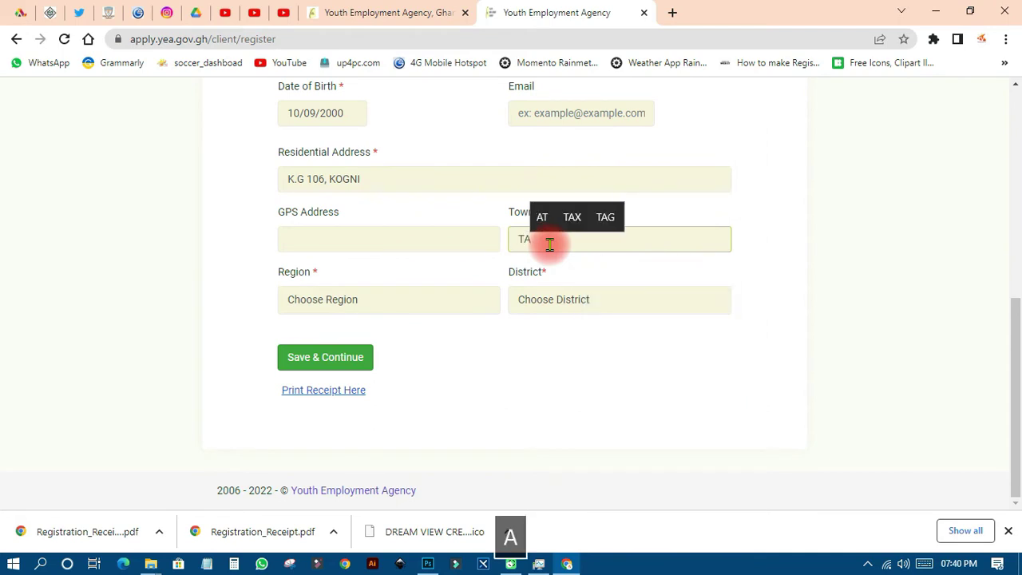
pyautogui.write('MALE')
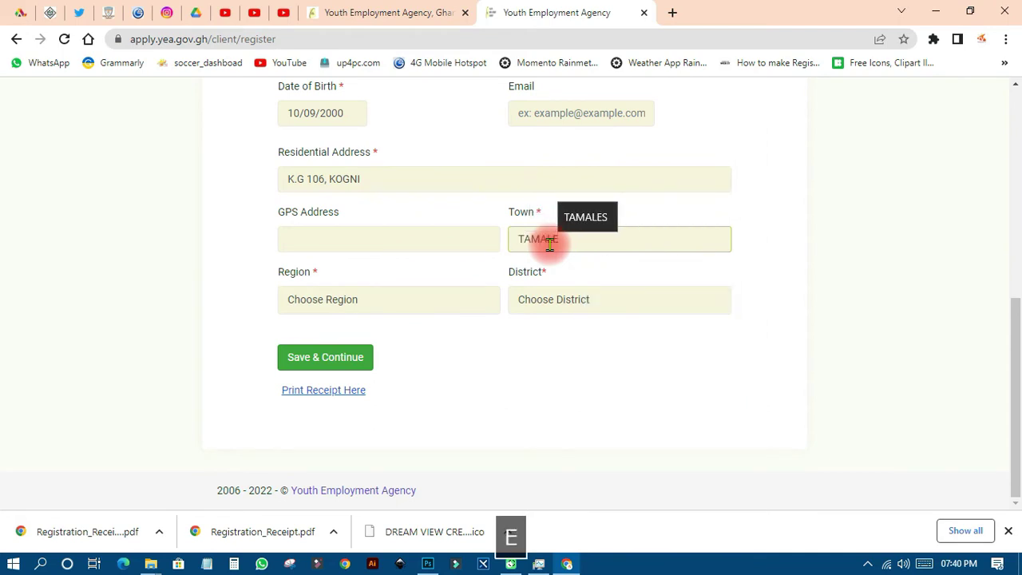
# Set Region to Northern and District to Sagnarigu Municipal
pyautogui.click(401, 298)
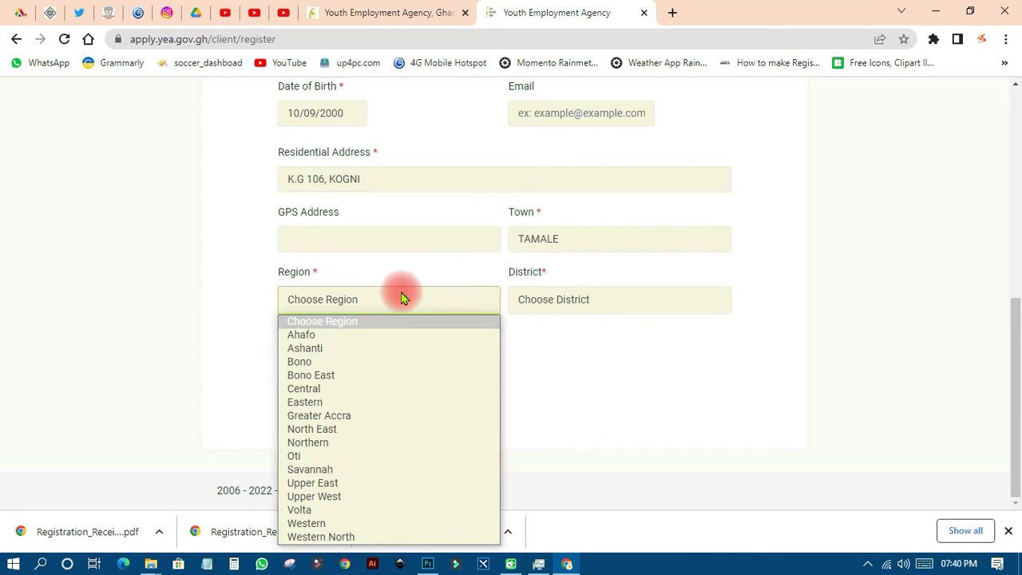
pyautogui.click(330, 450)
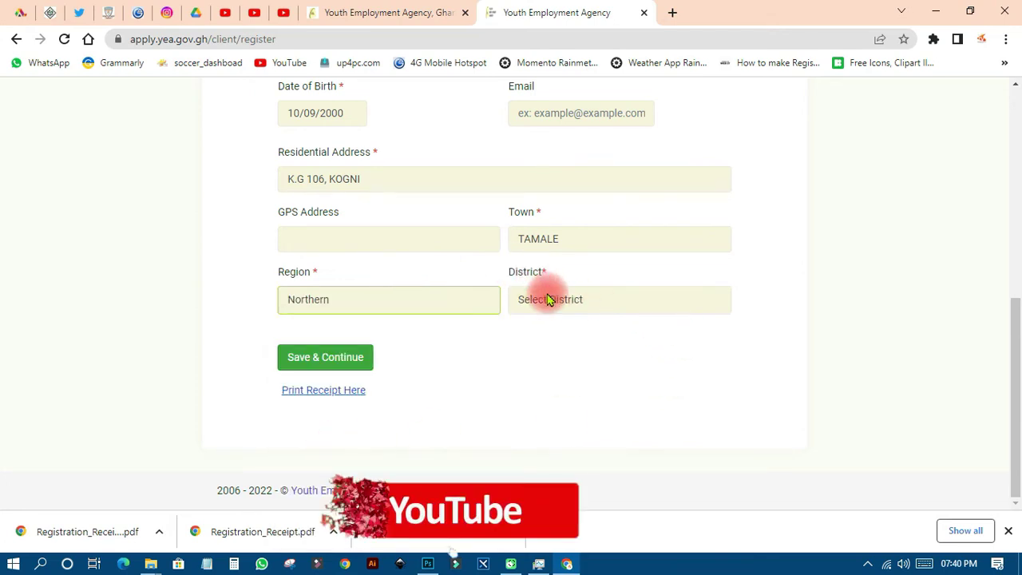
pyautogui.click(540, 294)
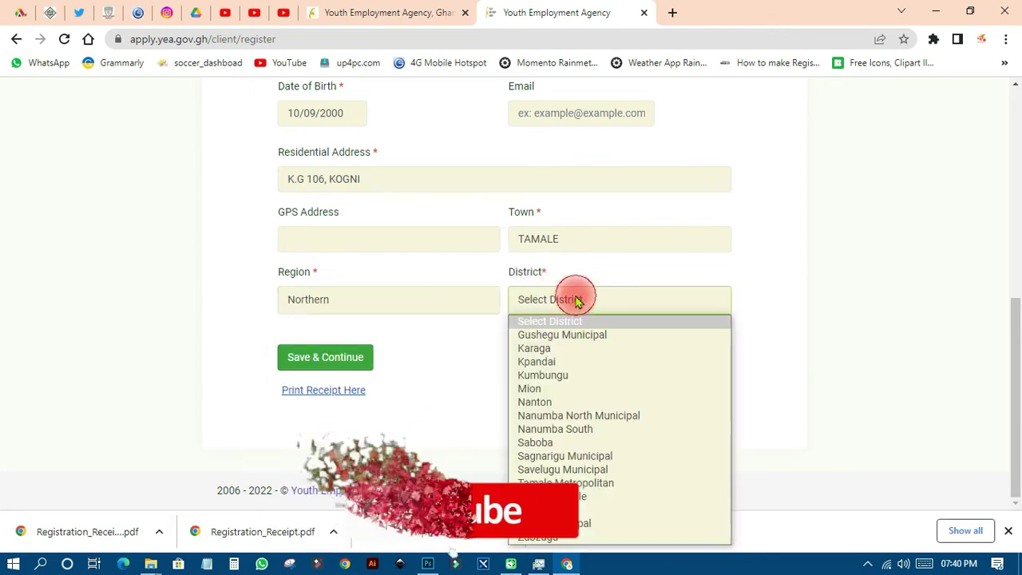
pyautogui.click(550, 460)
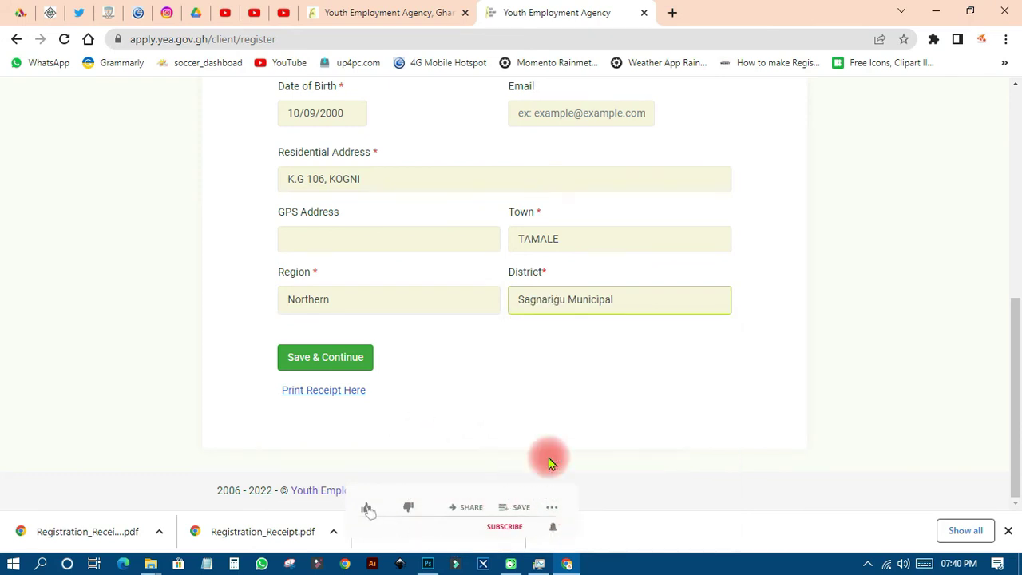
# Continue to Step 2 and enter the next of kin's full name
pyautogui.click(320, 359)
pyautogui.scroll(4, 524, 357)
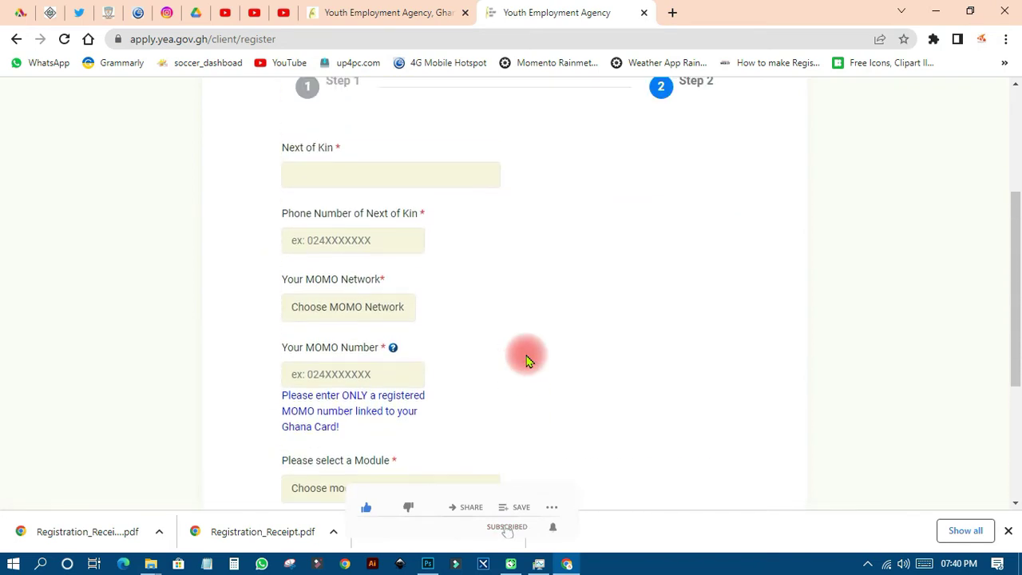
pyautogui.click(306, 246)
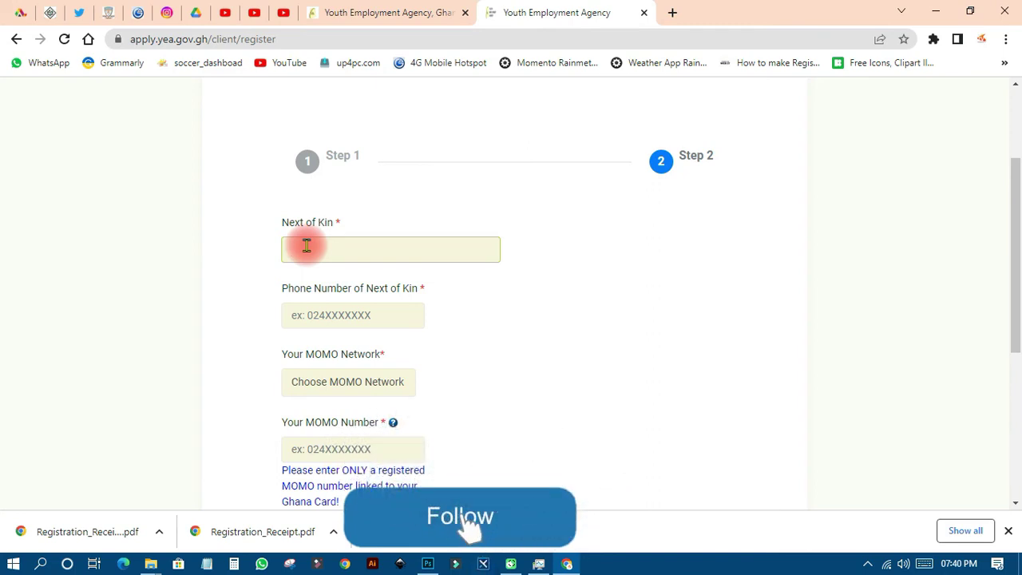
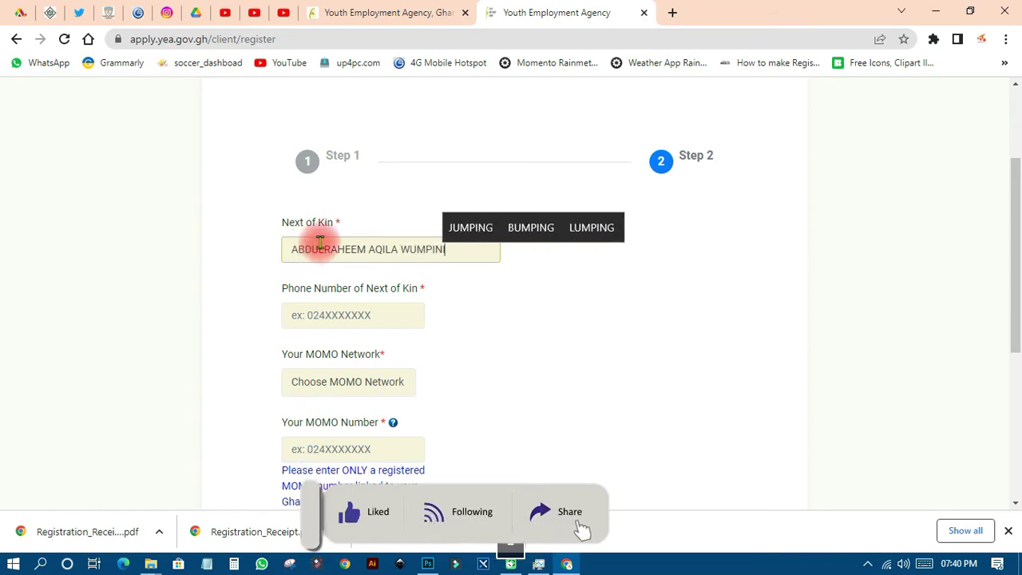
# Enter the next of kin's phone number
pyautogui.click(348, 309)
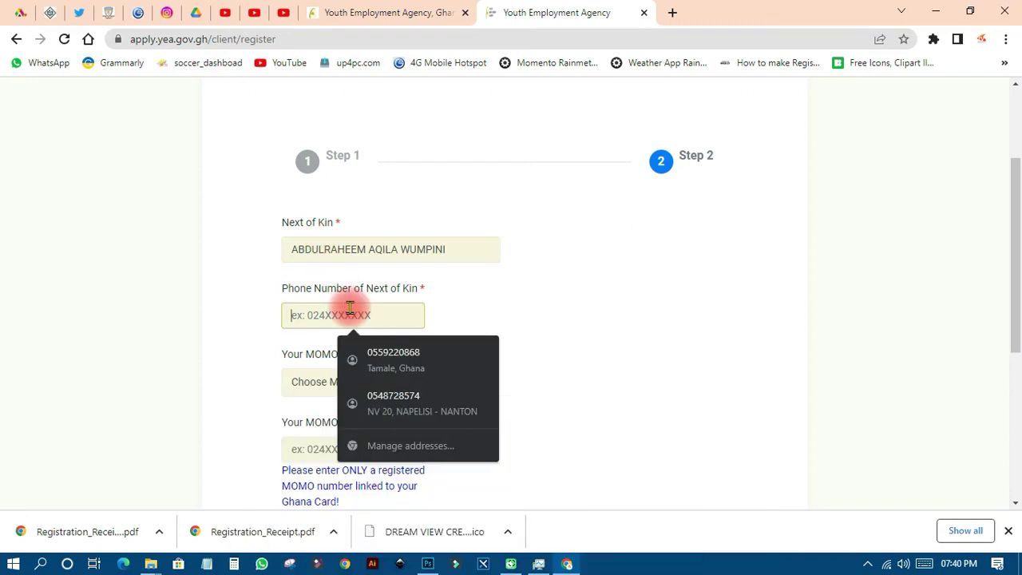
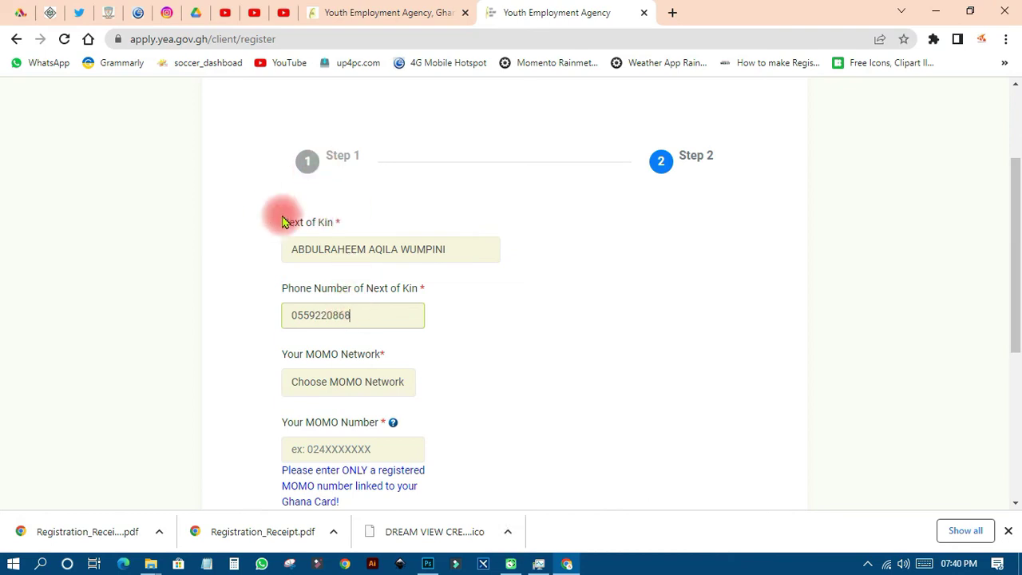
pyautogui.click(504, 342)
pyautogui.scroll(-2, 506, 348)
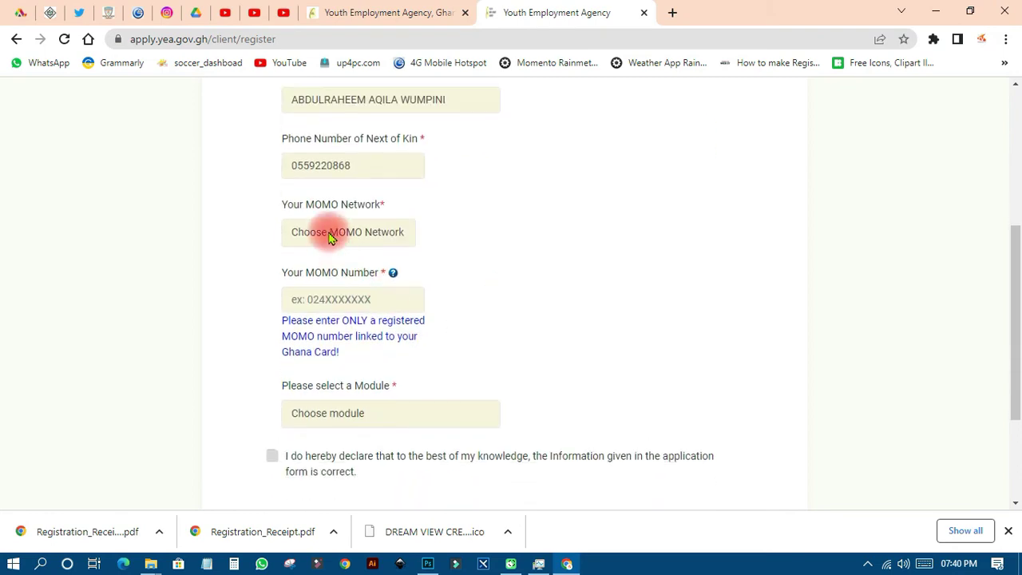
# Choose MTN as the MOMO network and enter the applicant's MOMO number
pyautogui.click(331, 232)
pyautogui.click(320, 292)
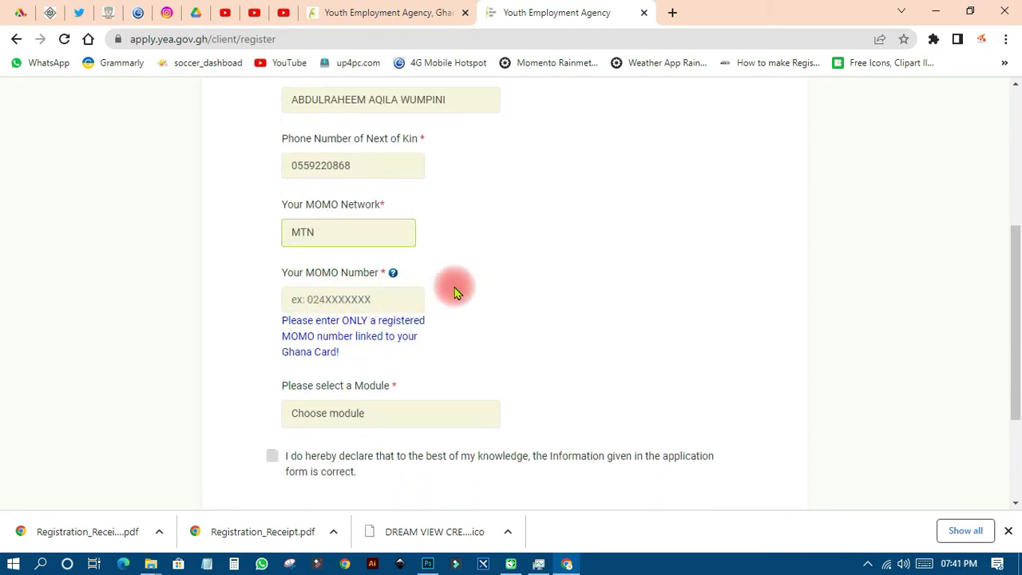
pyautogui.scroll(-1, 459, 294)
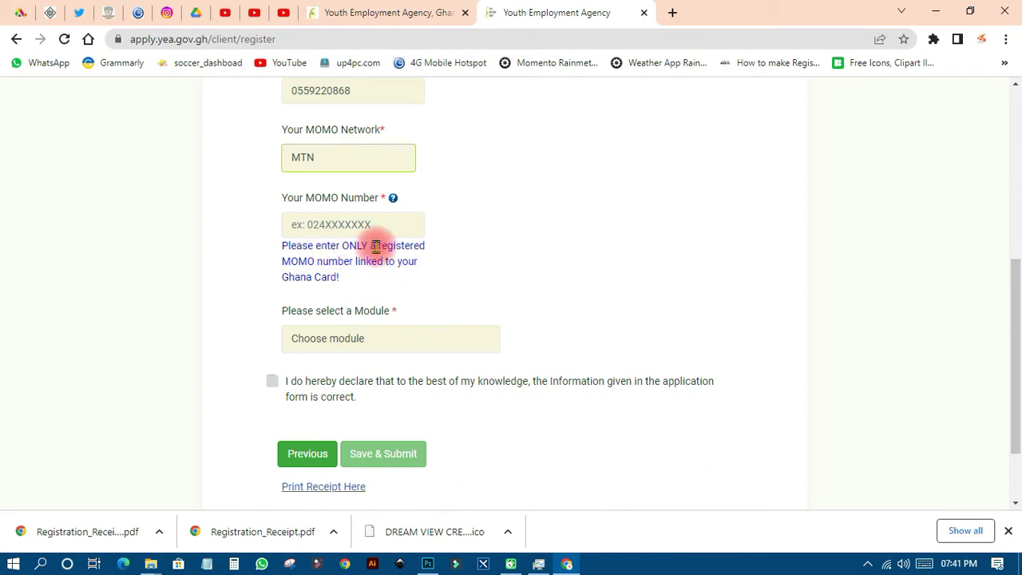
pyautogui.click(338, 226)
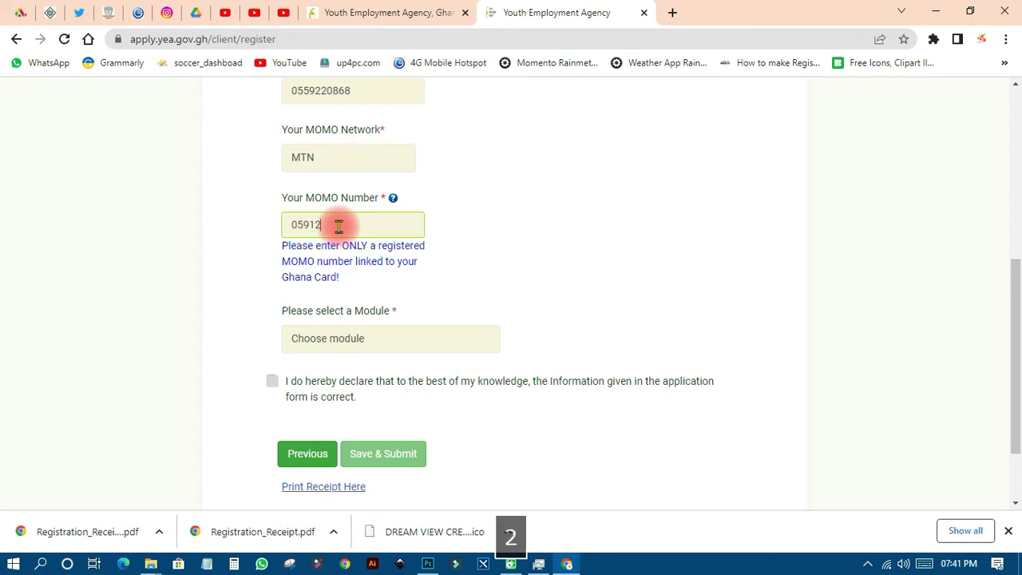
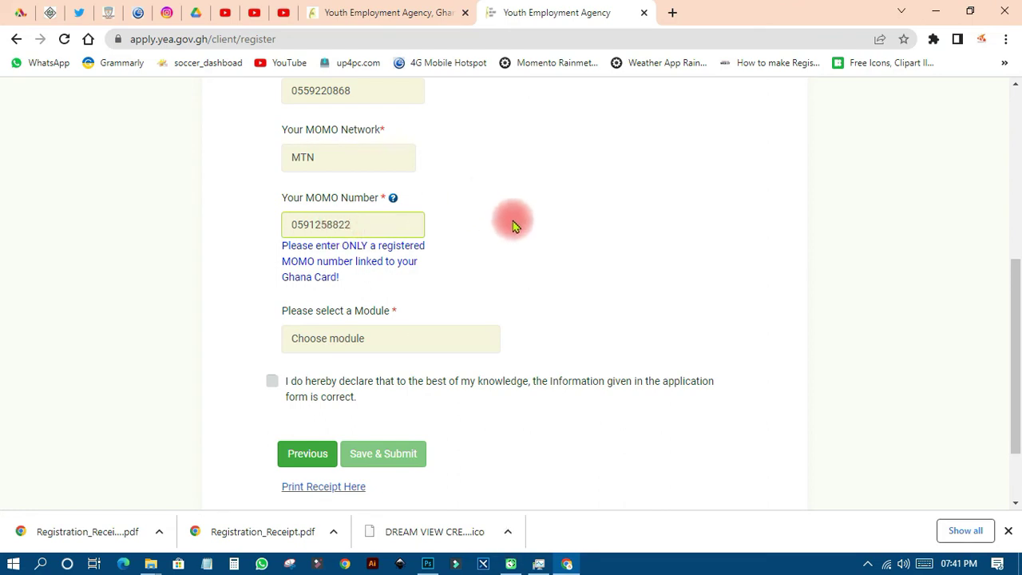
pyautogui.scroll(-2, 513, 226)
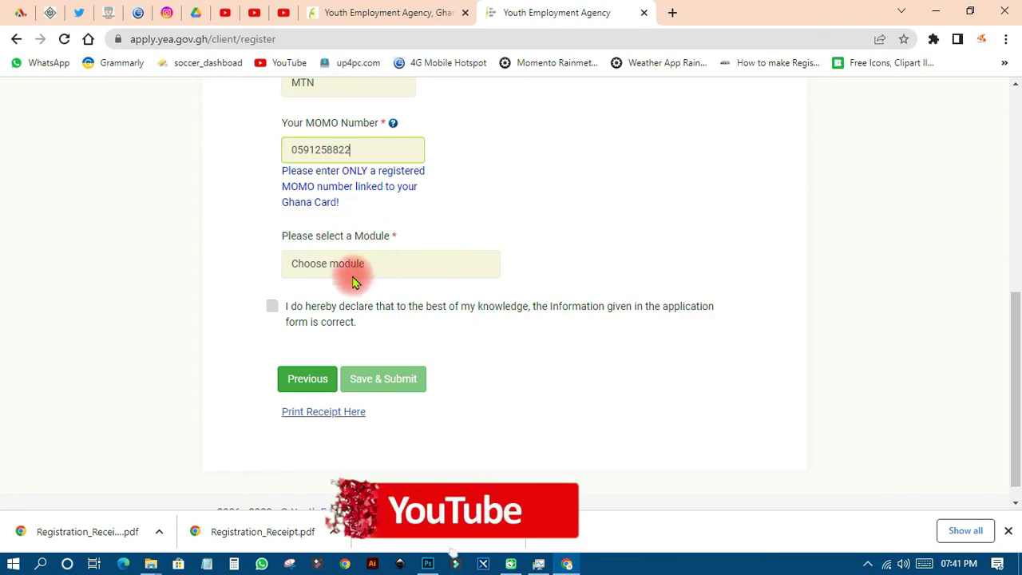
# Select Community Health Worker module and WASSCE/SSCE level, then tick the declaration
pyautogui.click(378, 264)
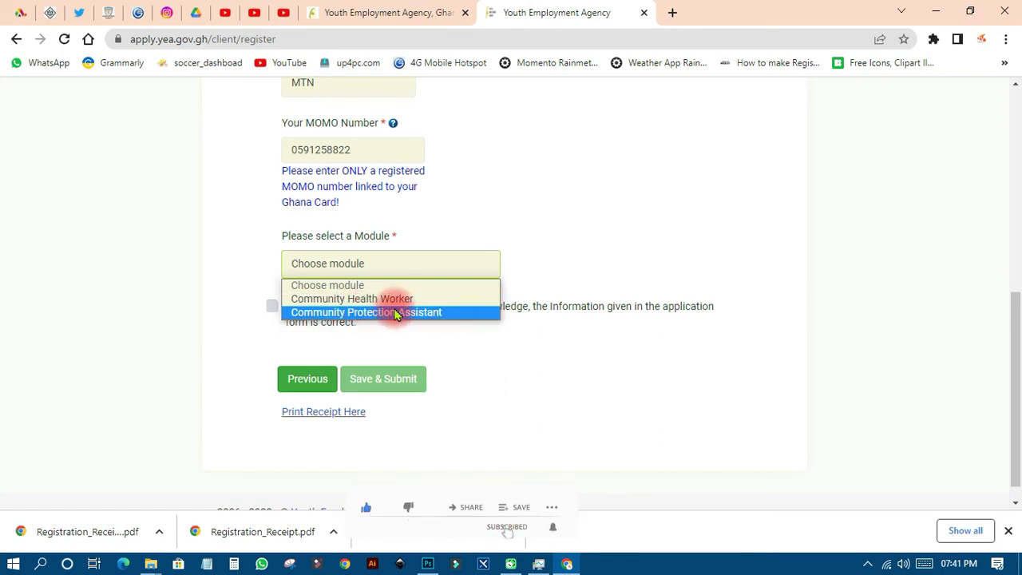
pyautogui.press('Up')
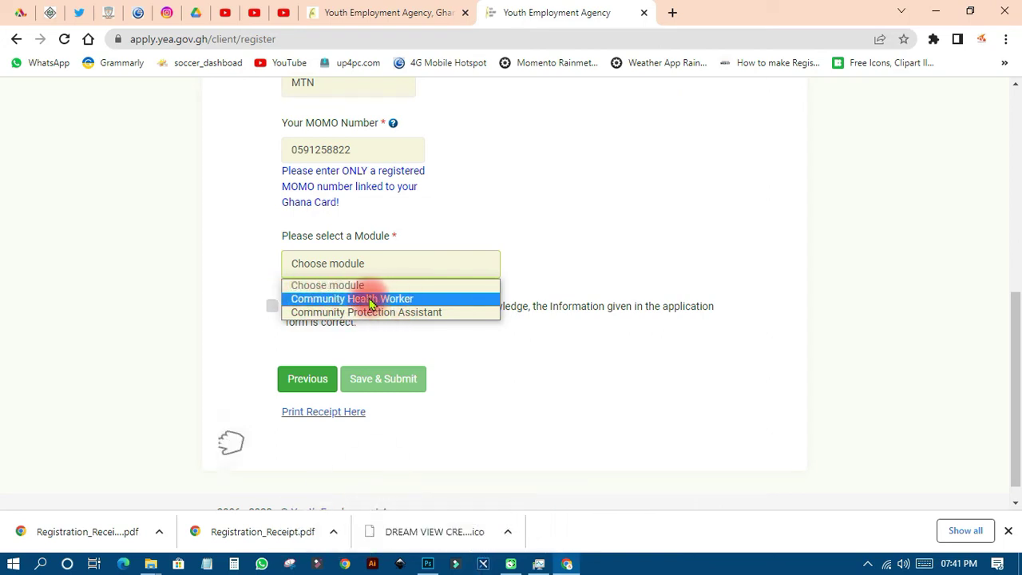
pyautogui.click(369, 301)
pyautogui.scroll(-1, 378, 298)
pyautogui.scroll(-1, 378, 298)
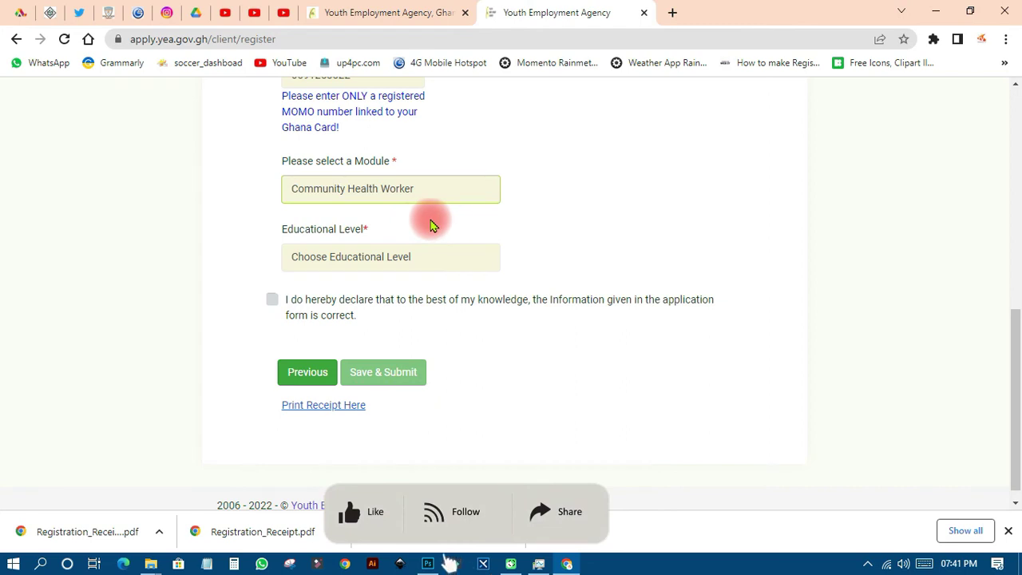
pyautogui.click(435, 256)
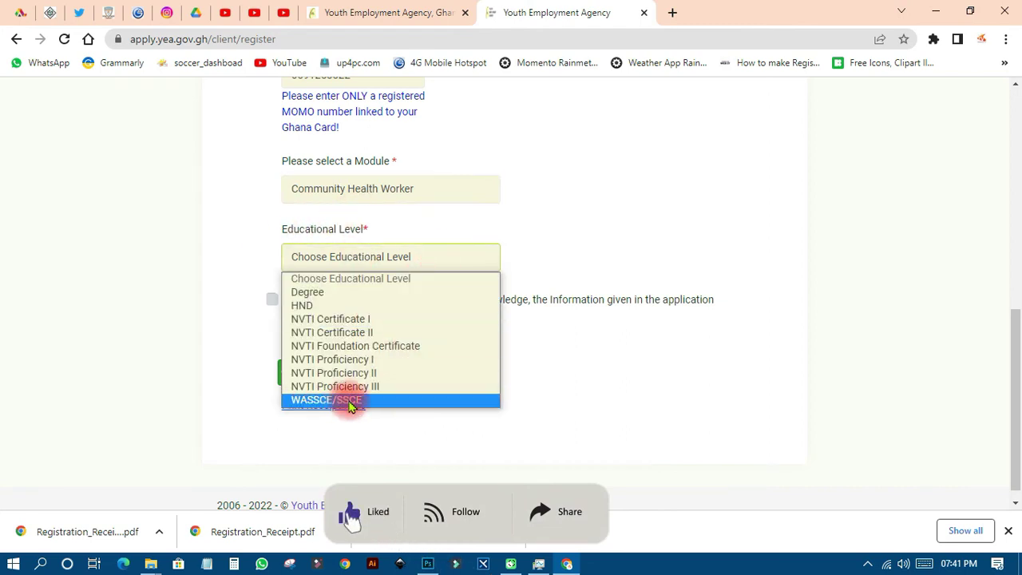
pyautogui.click(403, 400)
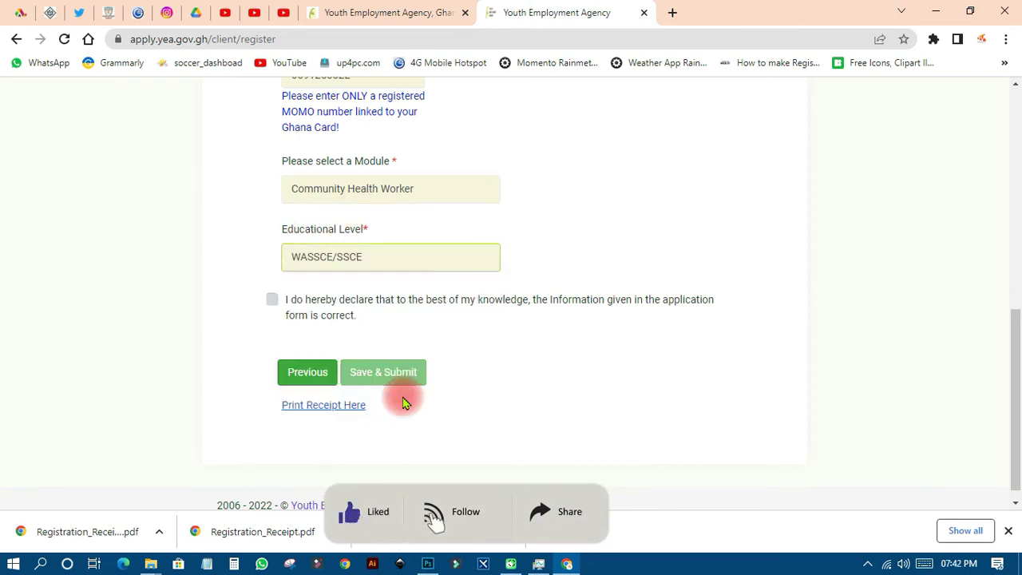
pyautogui.click(272, 300)
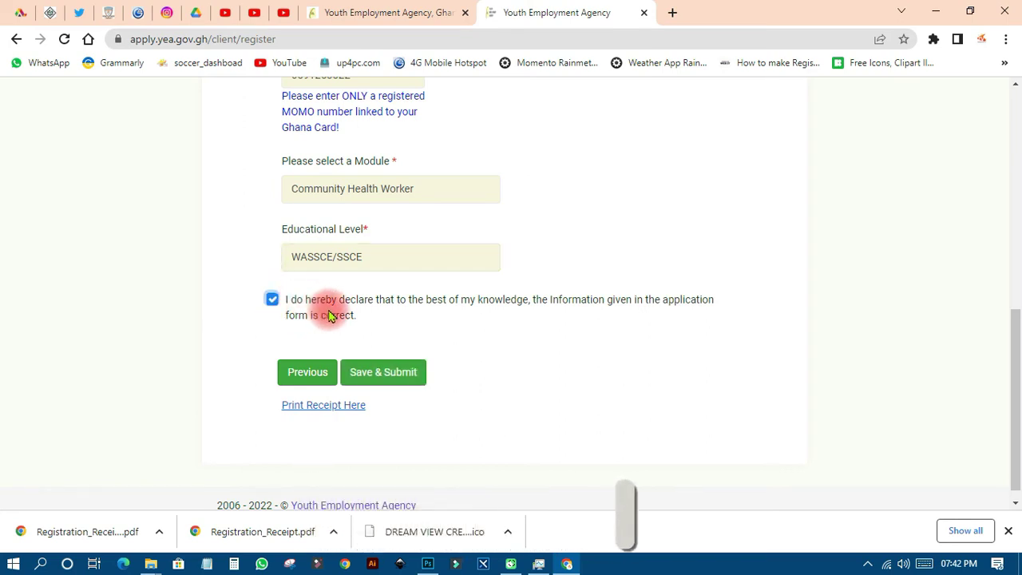
# Submit the completed registration, decline saving the address, and highlight the generated registration code
pyautogui.click(396, 377)
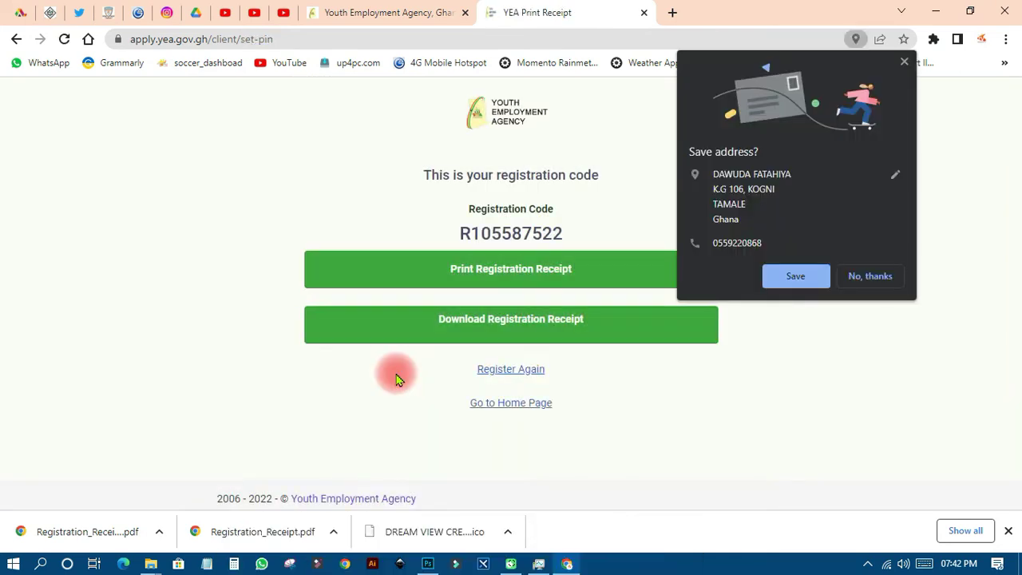
pyautogui.click(905, 62)
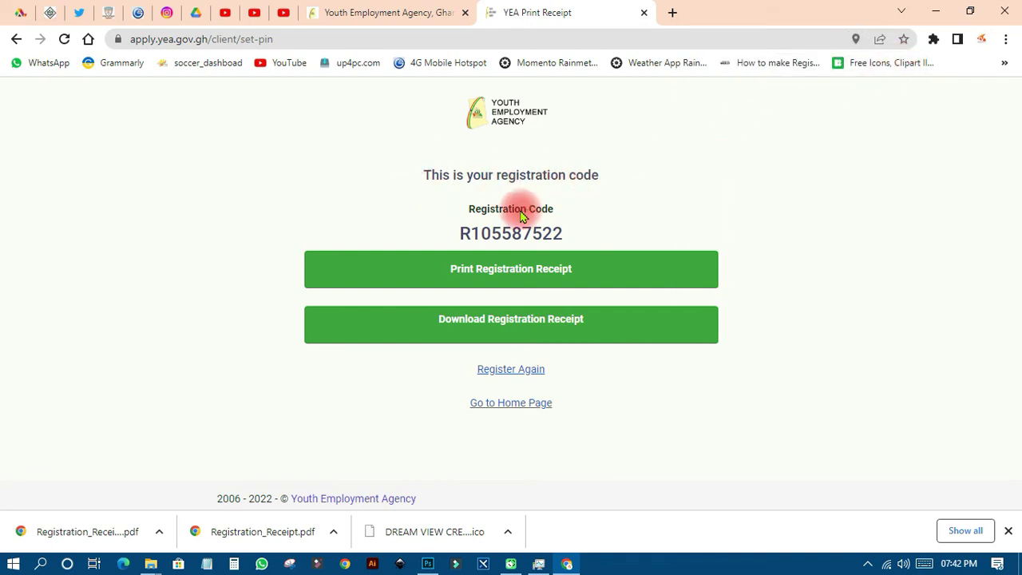
pyautogui.moveTo(479, 209); pyautogui.dragTo(599, 228)
pyautogui.click(513, 234)
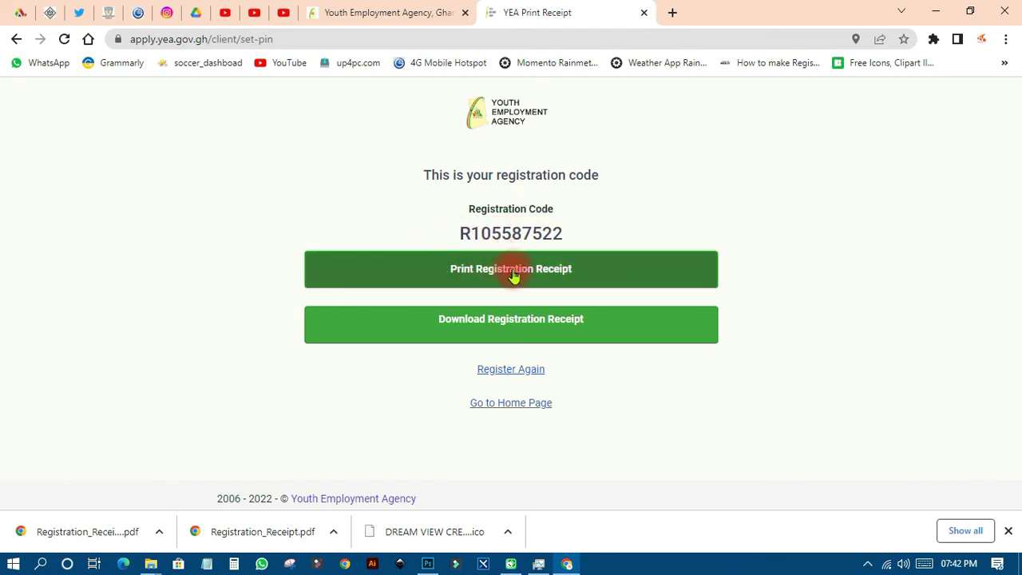
# Print the registration receipt with the Save as PDF destination, saving the file to the Desktop
pyautogui.click(498, 319)
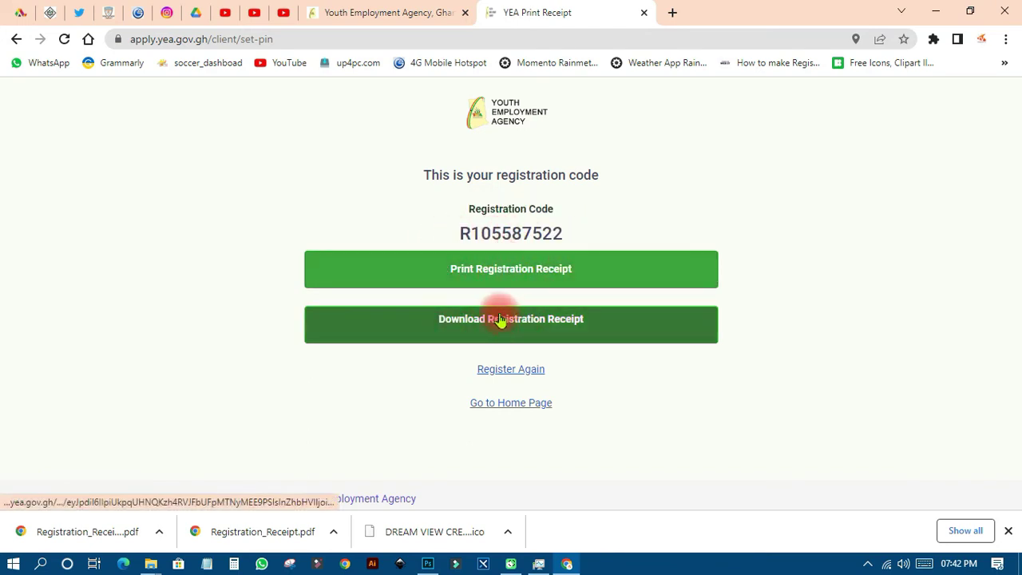
pyautogui.click(515, 270)
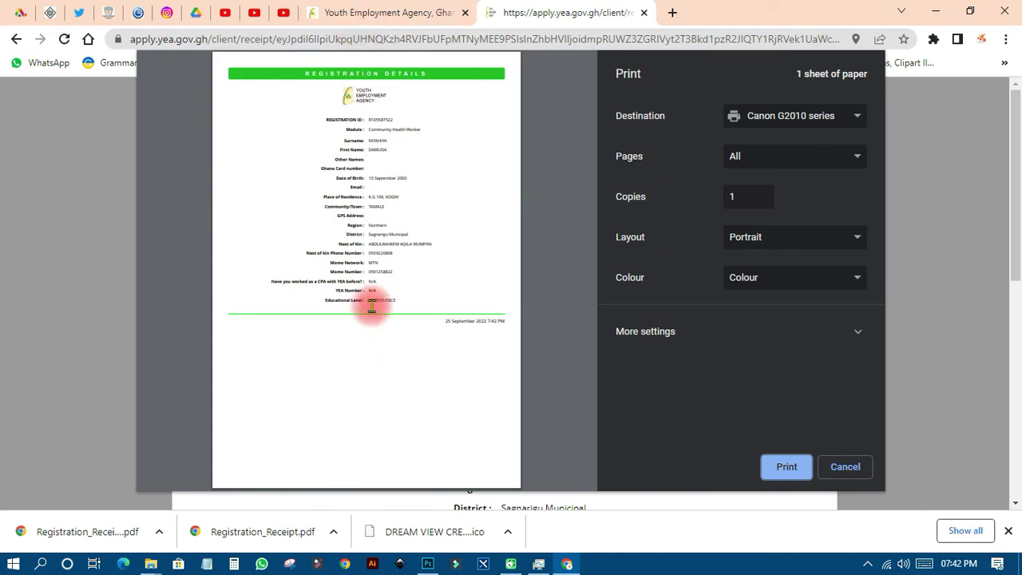
pyautogui.click(834, 115)
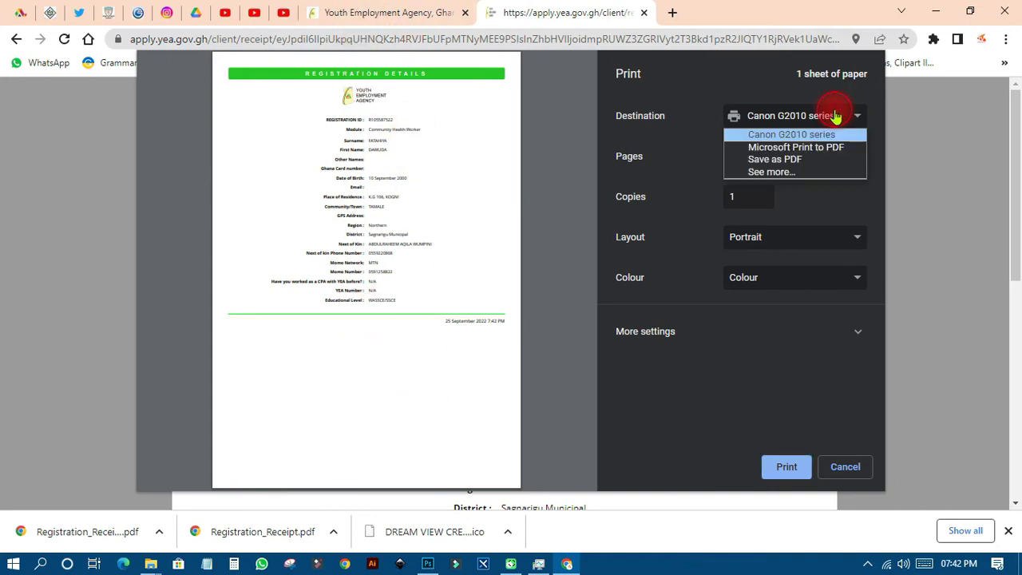
pyautogui.click(786, 161)
pyautogui.click(778, 466)
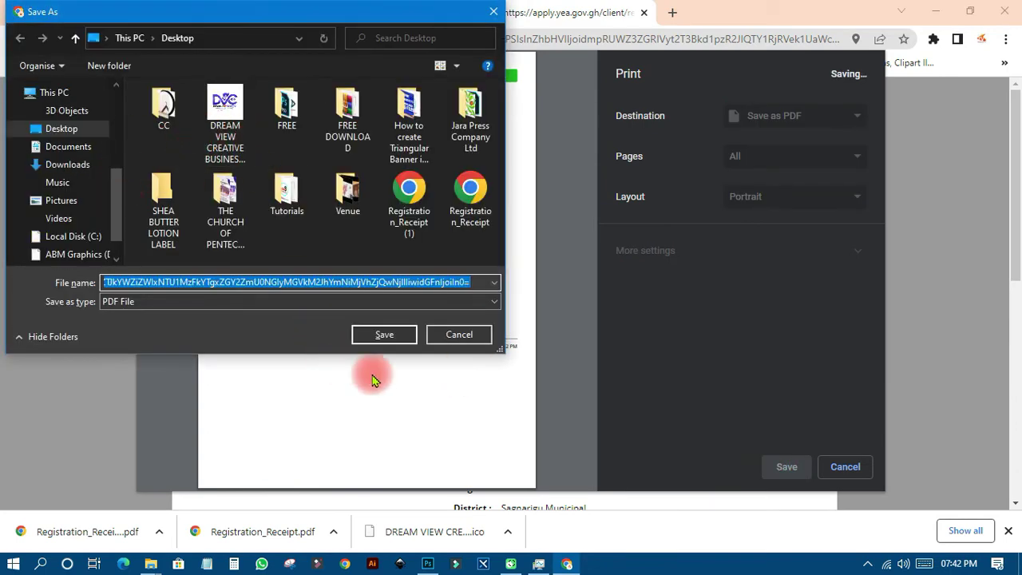
pyautogui.click(384, 334)
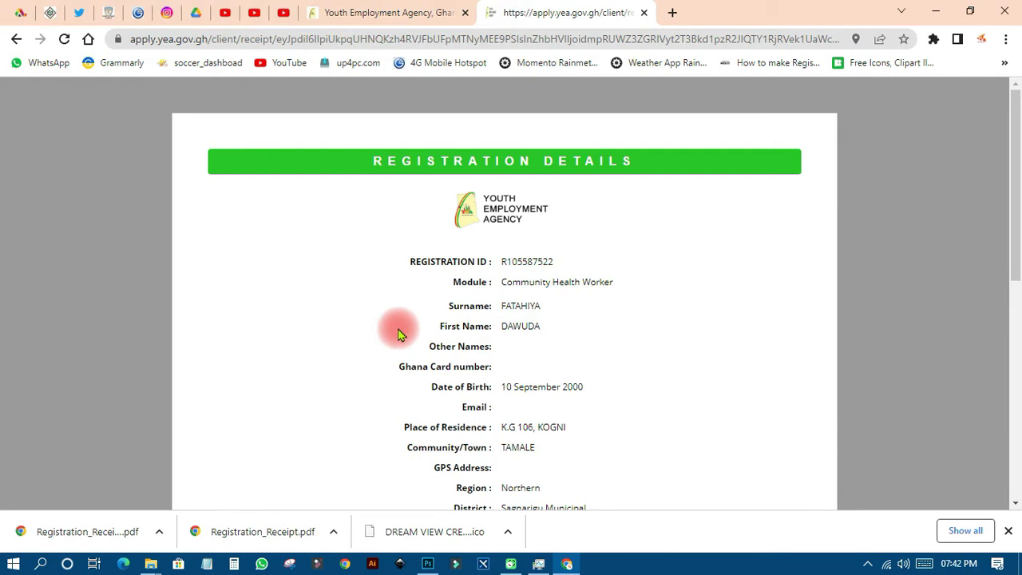
# Return to the code page, open the downloaded registration receipt, review its details, then go back
pyautogui.click(16, 39)
pyautogui.click(542, 324)
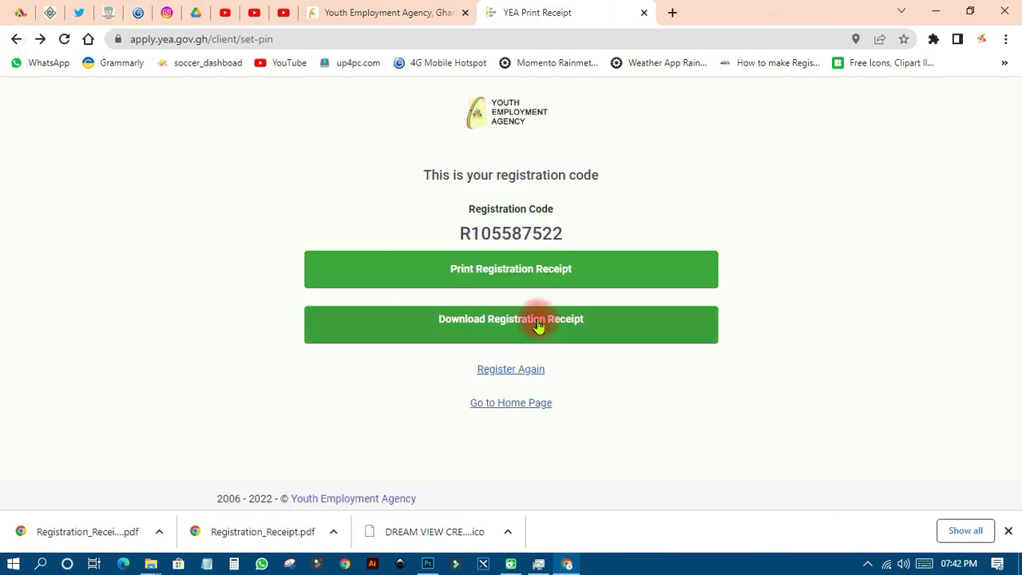
pyautogui.click(527, 323)
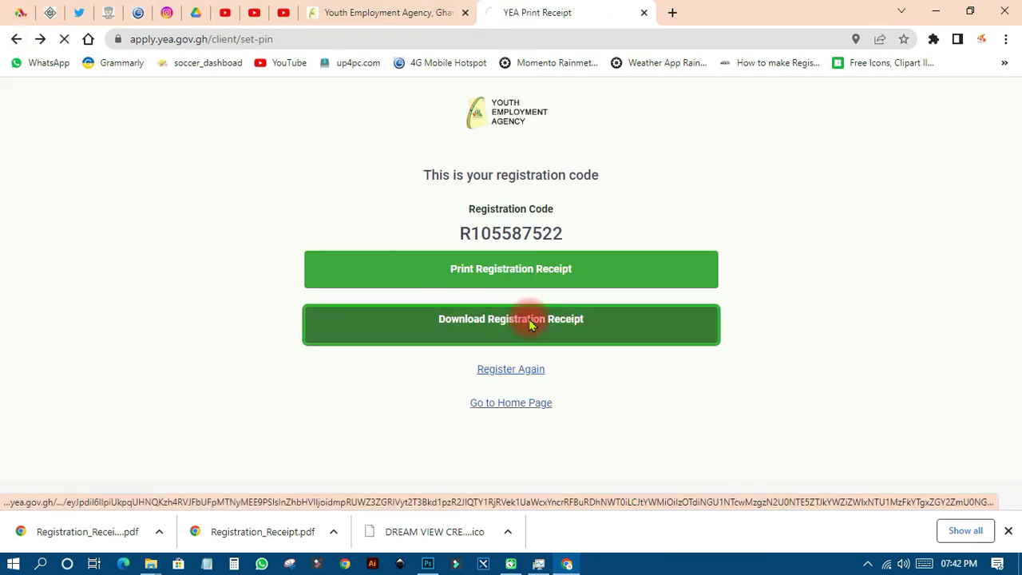
pyautogui.scroll(-5, 528, 325)
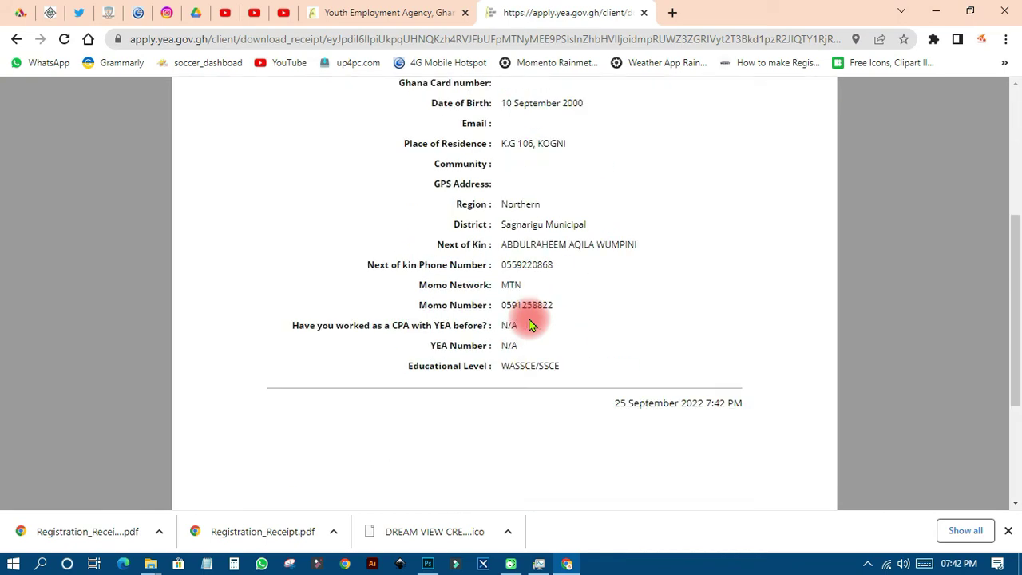
pyautogui.scroll(4, 531, 320)
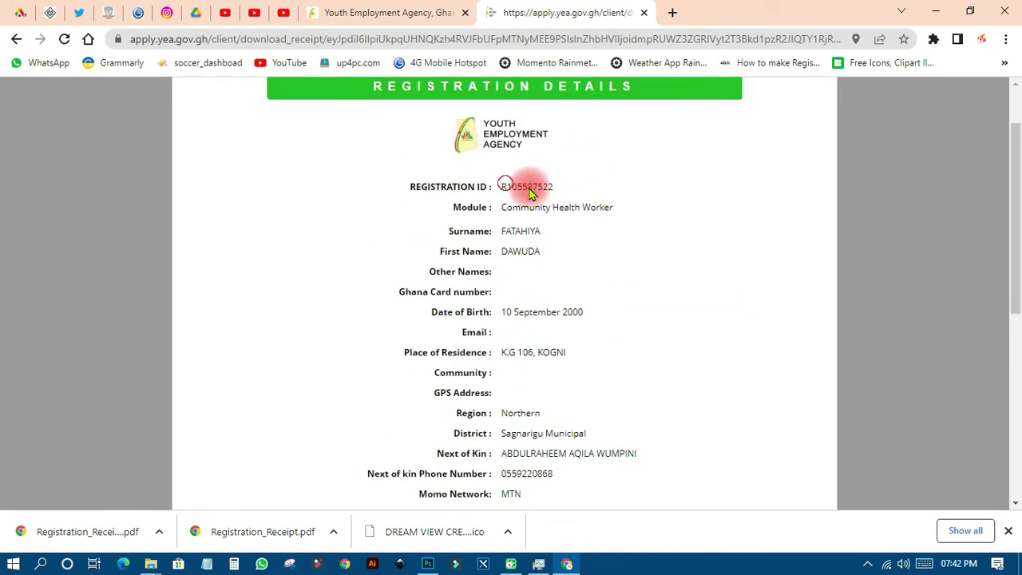
pyautogui.scroll(-5, 515, 296)
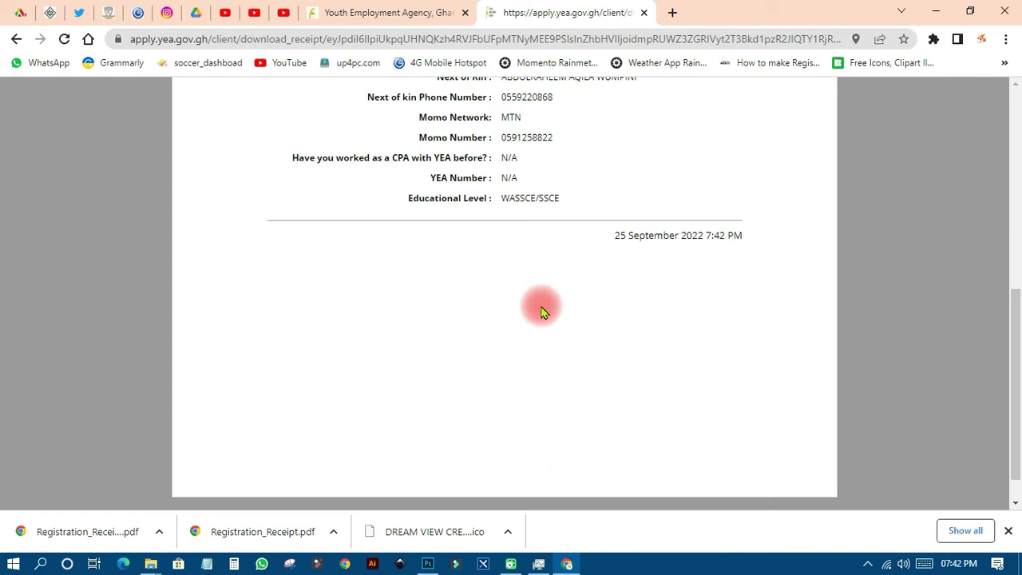
pyautogui.scroll(5, 558, 303)
pyautogui.click(17, 38)
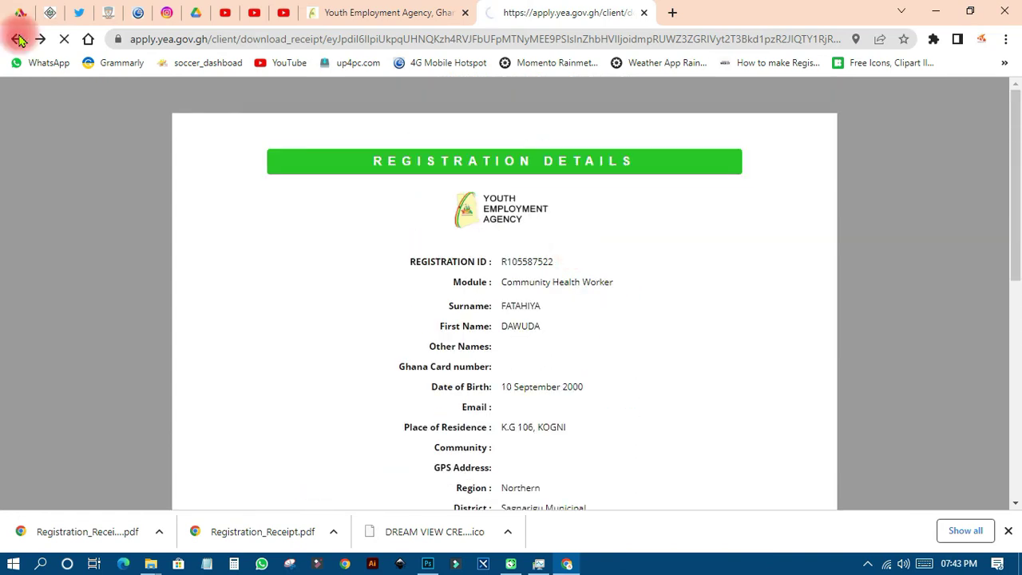